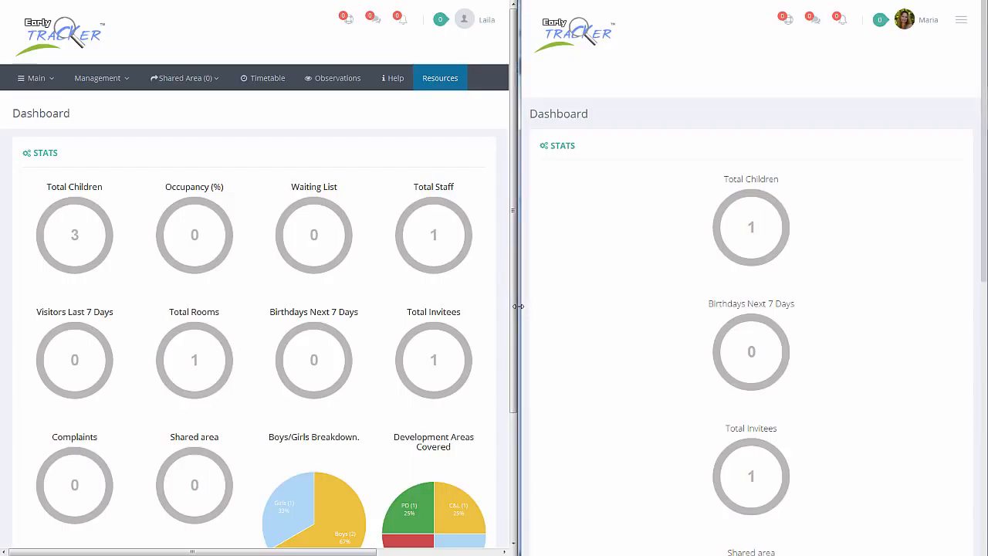
Widen the parent's window to view its full navigation bar and restore the even side-by-side layout.
{"action": "left_click_drag", "start_coordinate": [517, 307], "coordinate": [360, 323]}
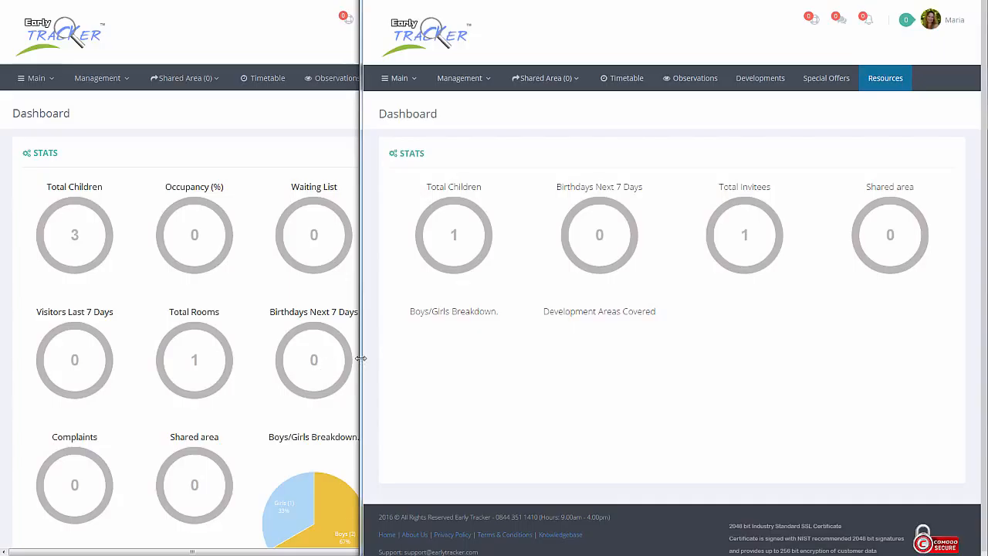
{"action": "left_click_drag", "start_coordinate": [360, 358], "coordinate": [523, 353]}
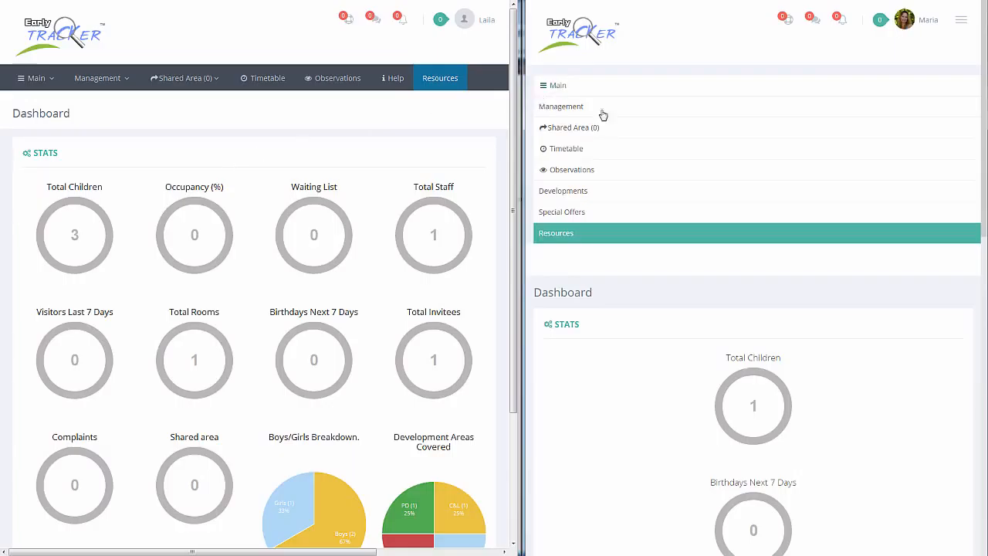
Open the communication with the child's invited parent in the staff account and collapse the parent account's navigation.
{"action": "left_click", "coordinate": [197, 82]}
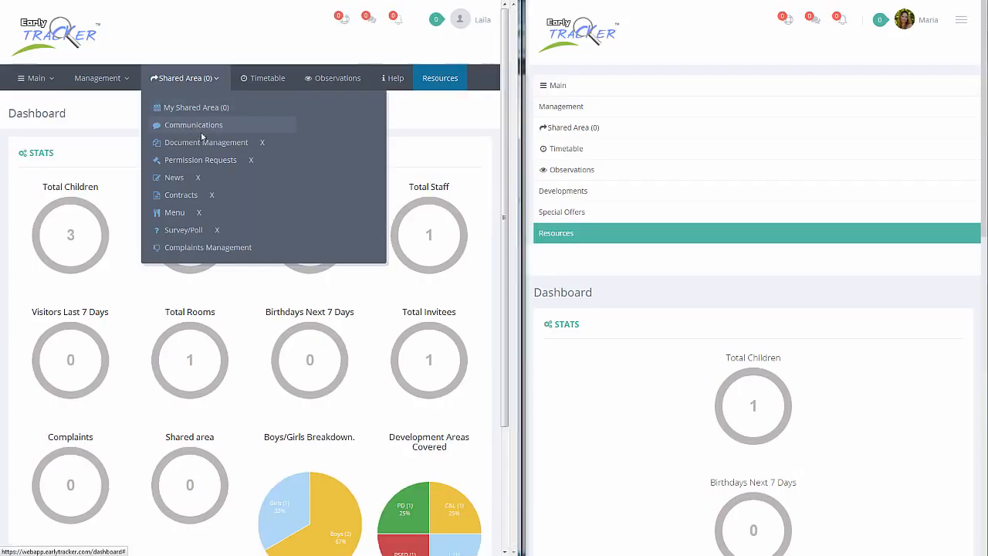
{"action": "left_click", "coordinate": [194, 129]}
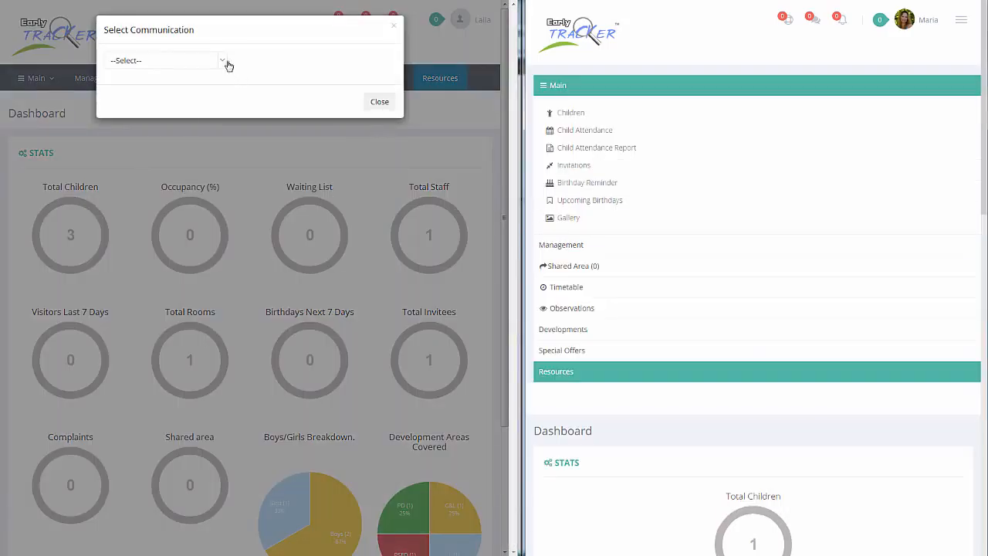
{"action": "left_click", "coordinate": [222, 64]}
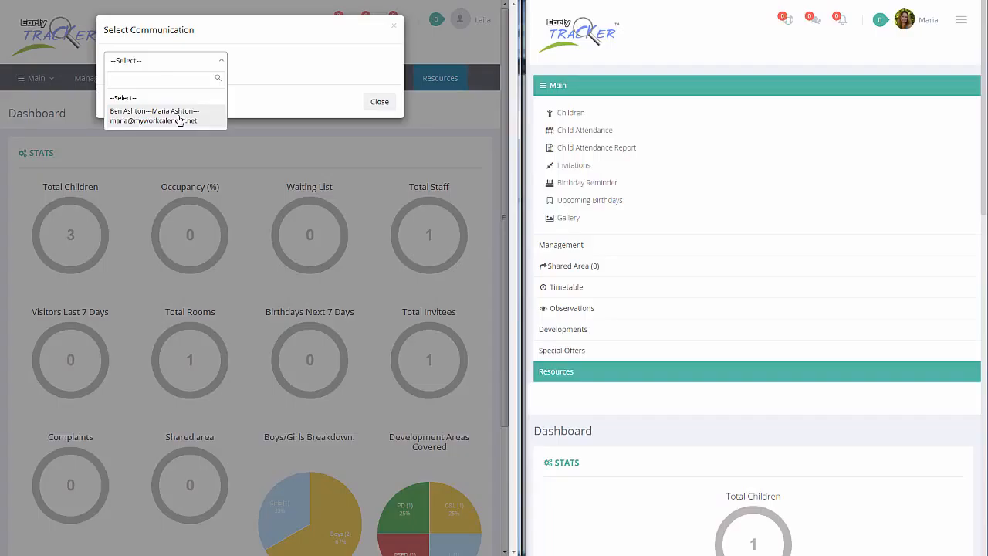
{"action": "left_click", "coordinate": [163, 119]}
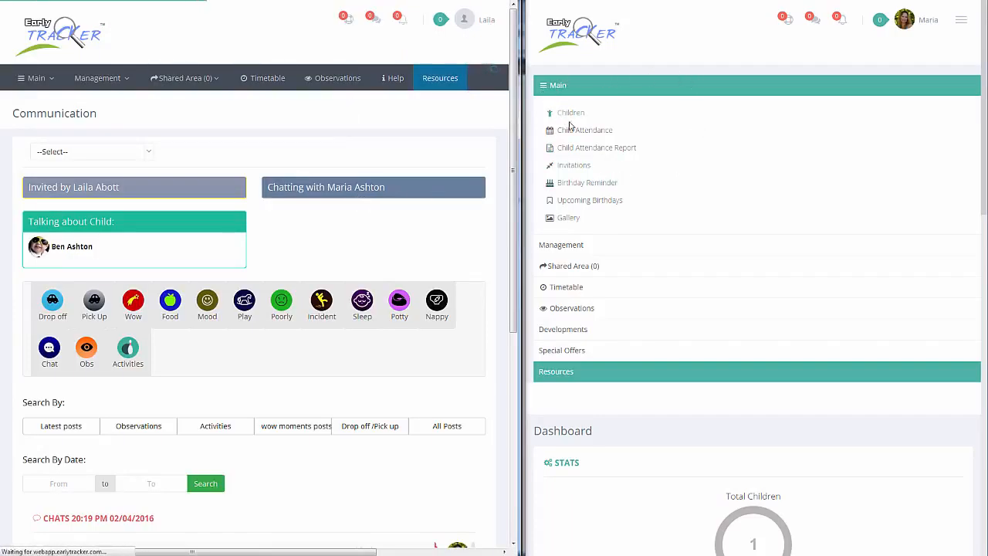
{"action": "left_click", "coordinate": [561, 89]}
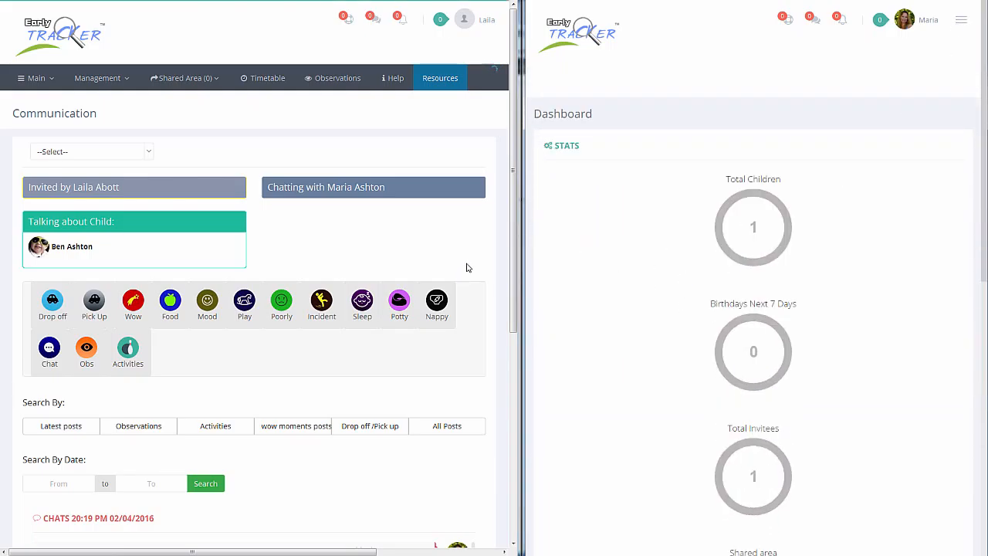
Send the message "Hi" to the parent from the staff account's chat.
{"action": "scroll", "coordinate": [480, 259], "scroll_direction": "down", "scroll_amount": 3}
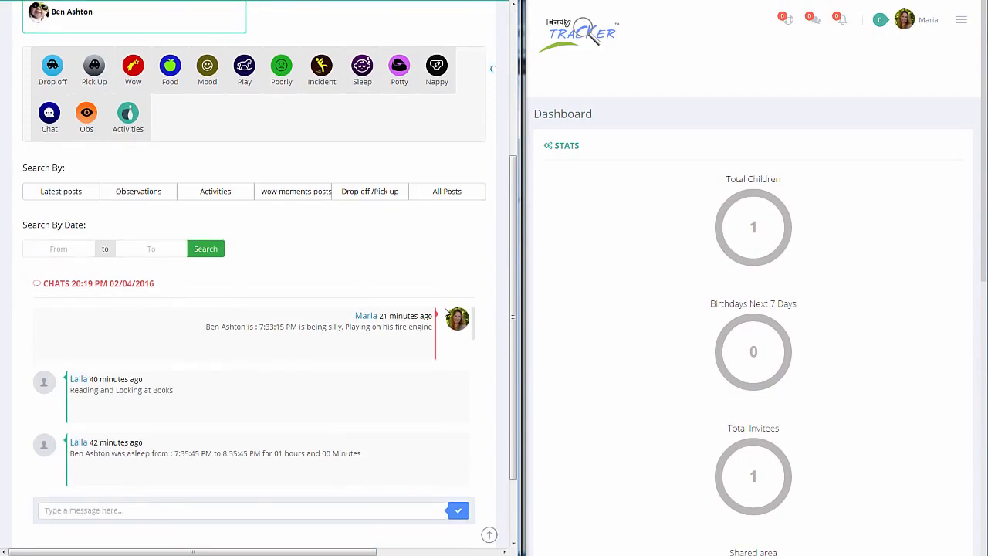
{"action": "scroll", "coordinate": [434, 305], "scroll_direction": "down", "scroll_amount": 1}
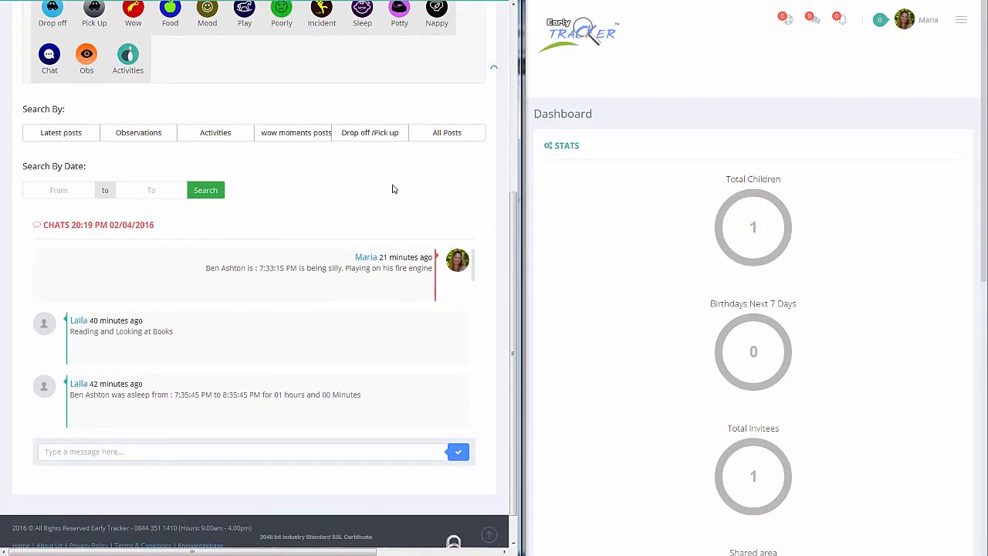
{"action": "scroll", "coordinate": [375, 223], "scroll_direction": "up", "scroll_amount": 1}
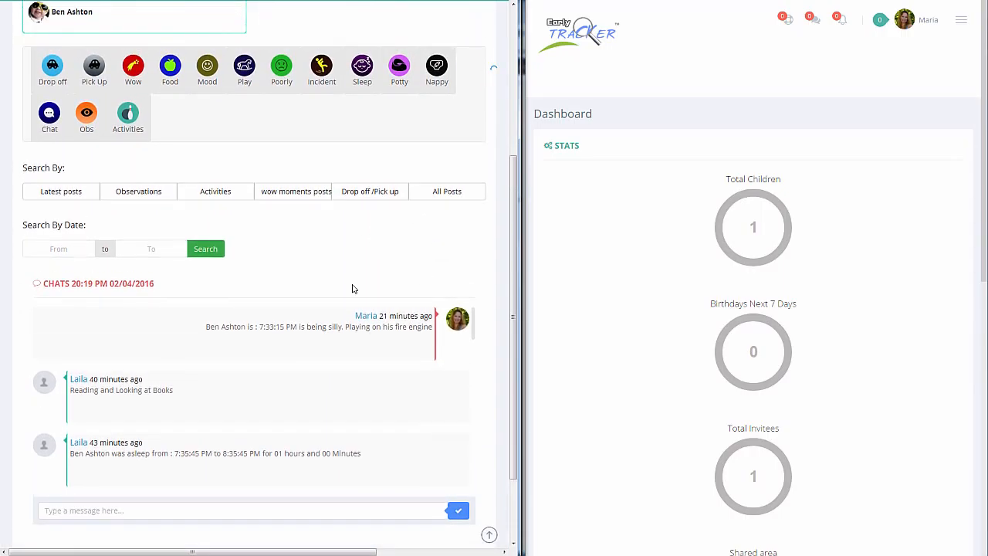
{"action": "left_click", "coordinate": [126, 511]}
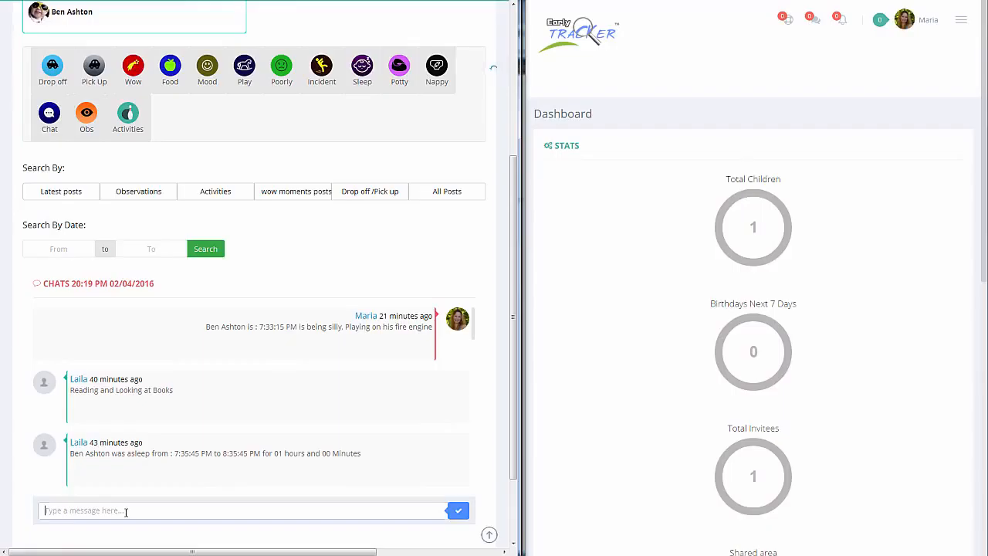
{"action": "type", "text": "Hi"}
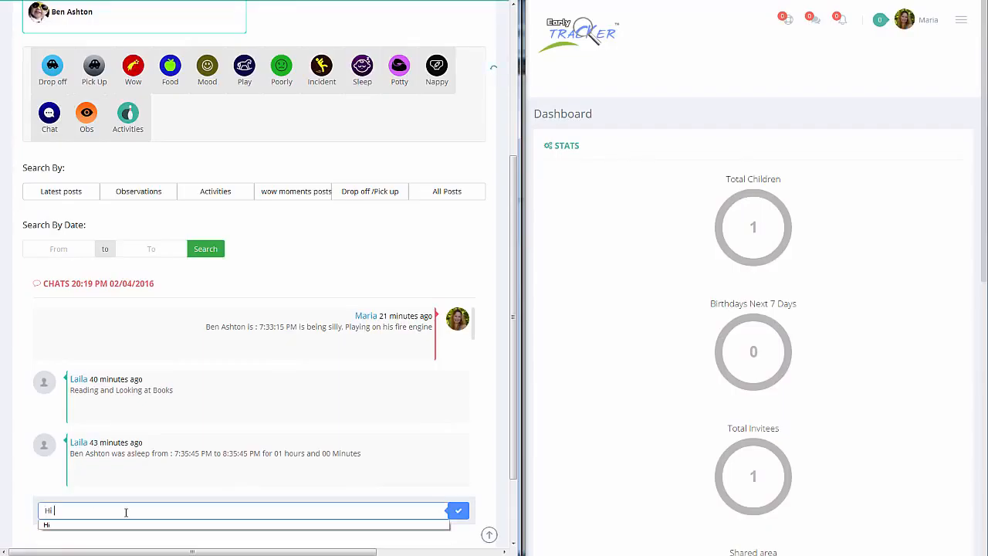
{"action": "left_click", "coordinate": [458, 511]}
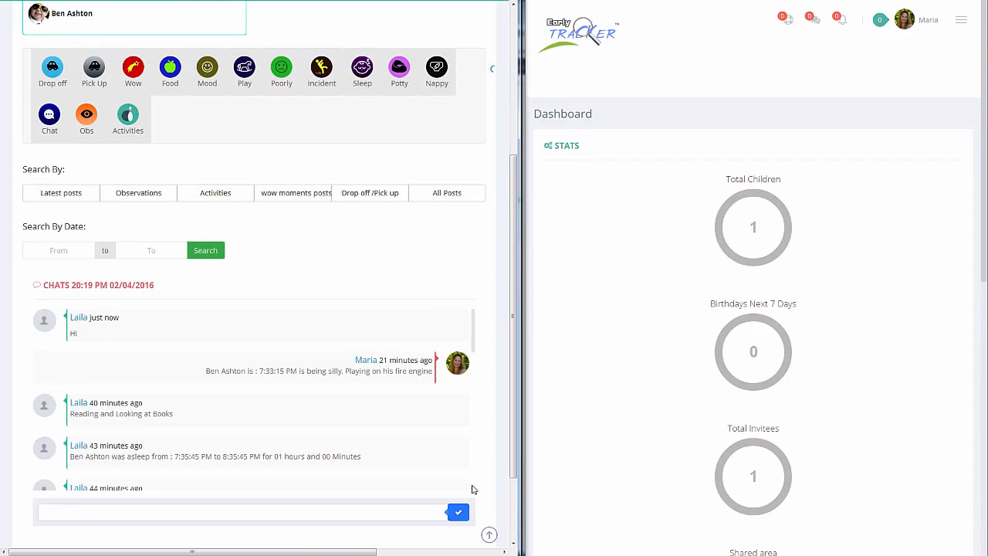
Open the staff member's new message from the parent account's message notifications.
{"action": "scroll", "coordinate": [470, 489], "scroll_direction": "up", "scroll_amount": 2}
{"action": "scroll", "coordinate": [474, 489], "scroll_direction": "down", "scroll_amount": 1}
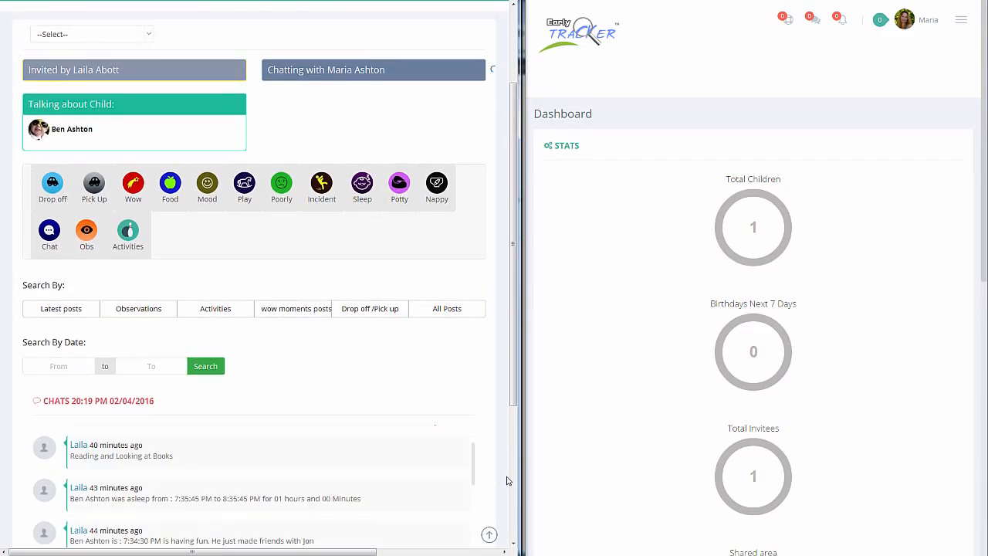
{"action": "scroll", "coordinate": [473, 474], "scroll_direction": "up", "scroll_amount": 1}
{"action": "left_click_drag", "start_coordinate": [514, 389], "coordinate": [512, 436]}
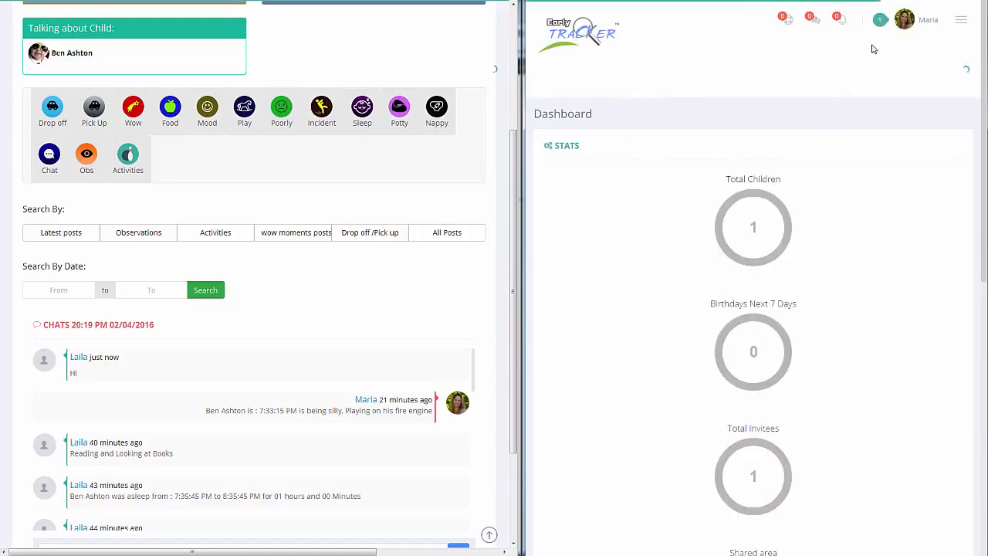
{"action": "left_click", "coordinate": [897, 31]}
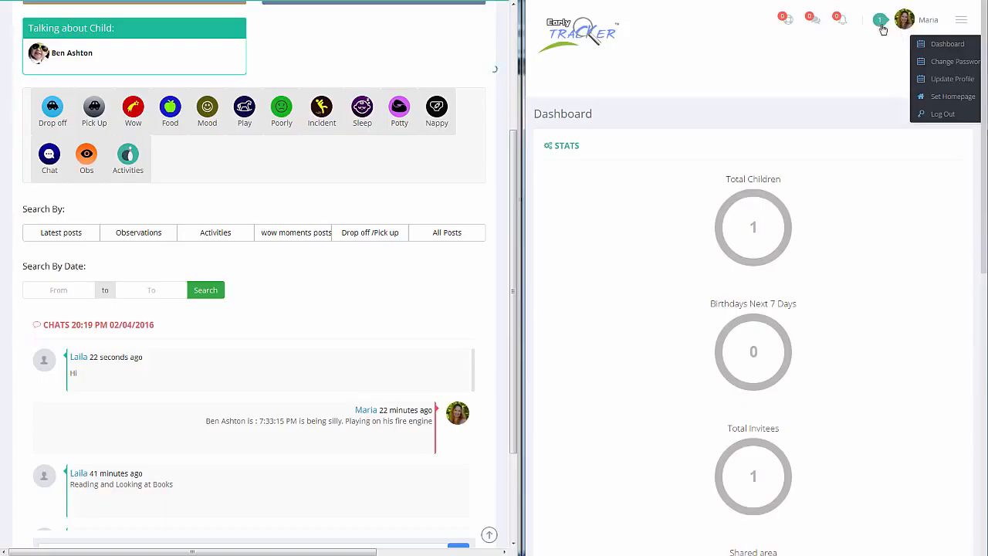
{"action": "left_click", "coordinate": [882, 26]}
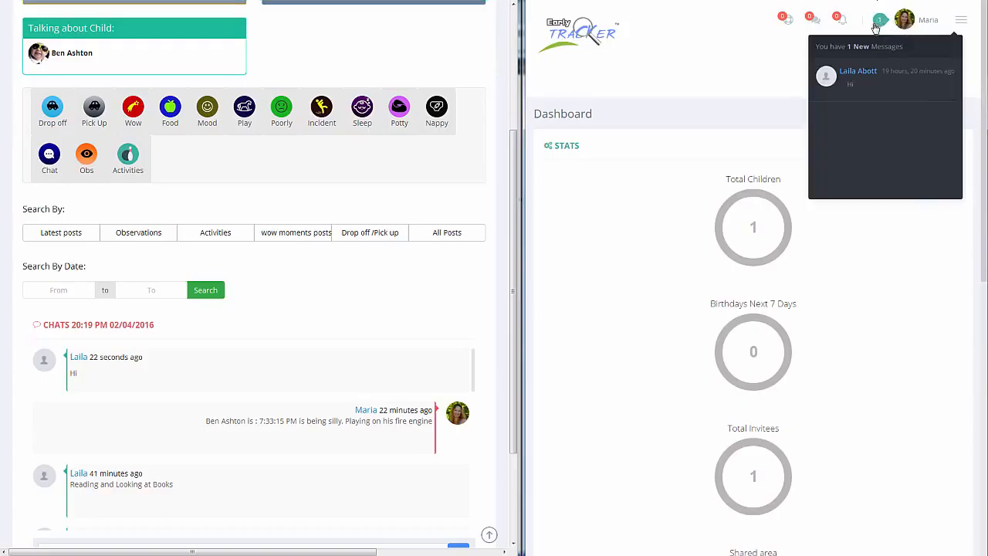
{"action": "left_click", "coordinate": [864, 84]}
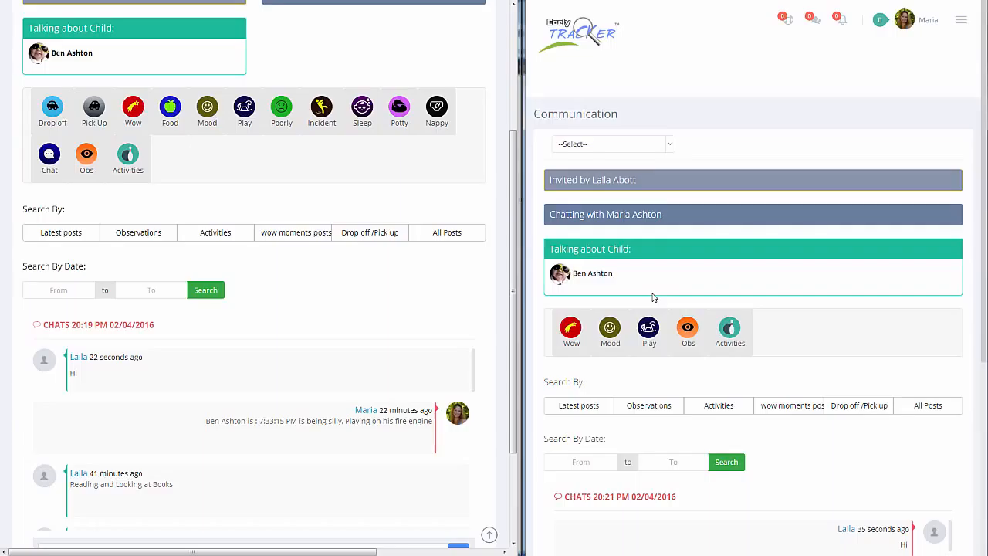
Check which conversations the parent can select under Shared Area's Communications, and return to the current chat without choosing one.
{"action": "left_click", "coordinate": [963, 23]}
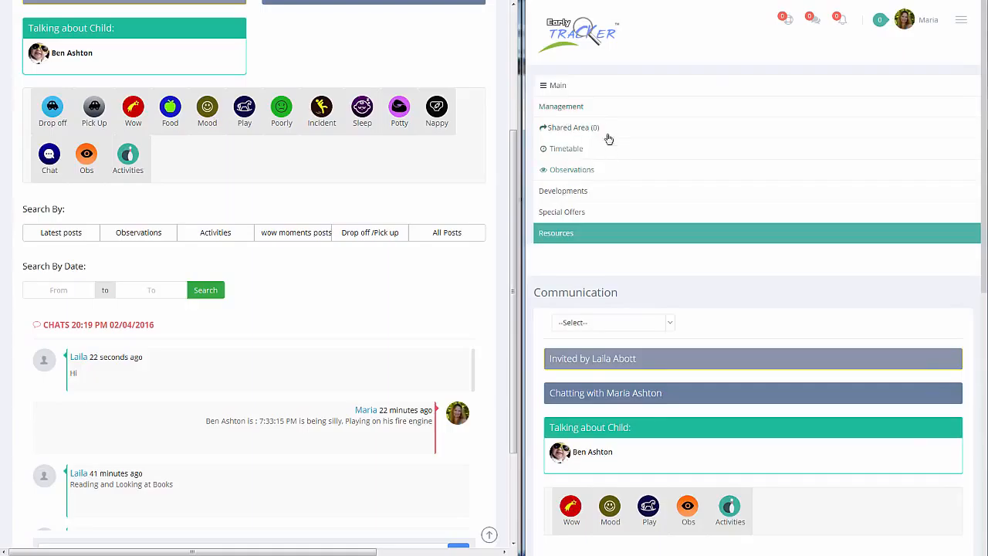
{"action": "left_click", "coordinate": [582, 130]}
{"action": "left_click", "coordinate": [585, 176]}
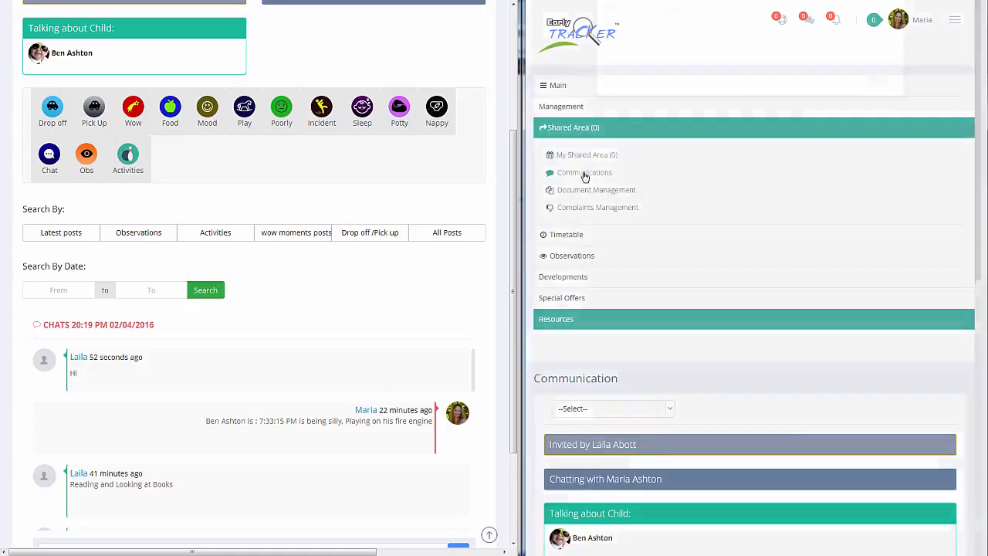
{"action": "left_click", "coordinate": [721, 63]}
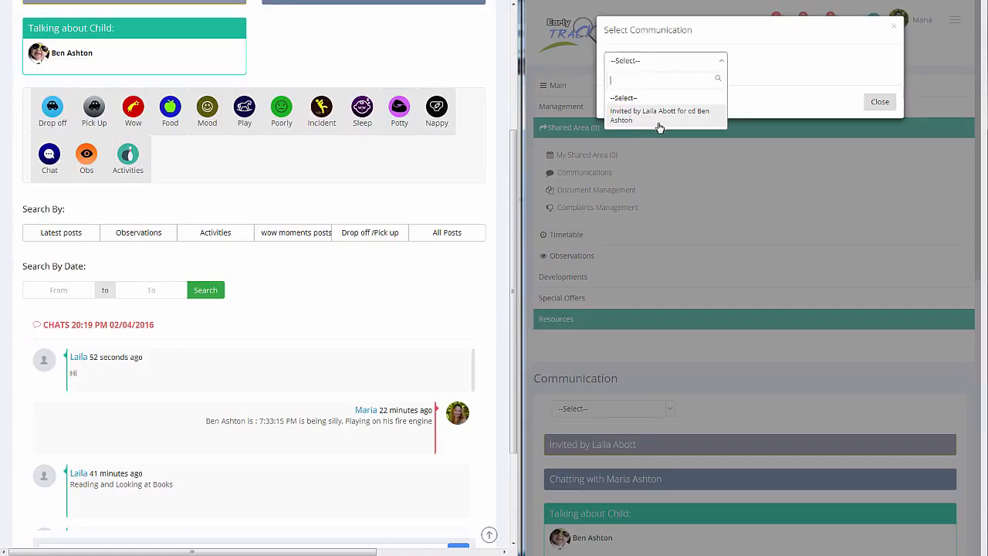
{"action": "left_click", "coordinate": [878, 106]}
{"action": "left_click", "coordinate": [880, 101]}
{"action": "left_click", "coordinate": [958, 23]}
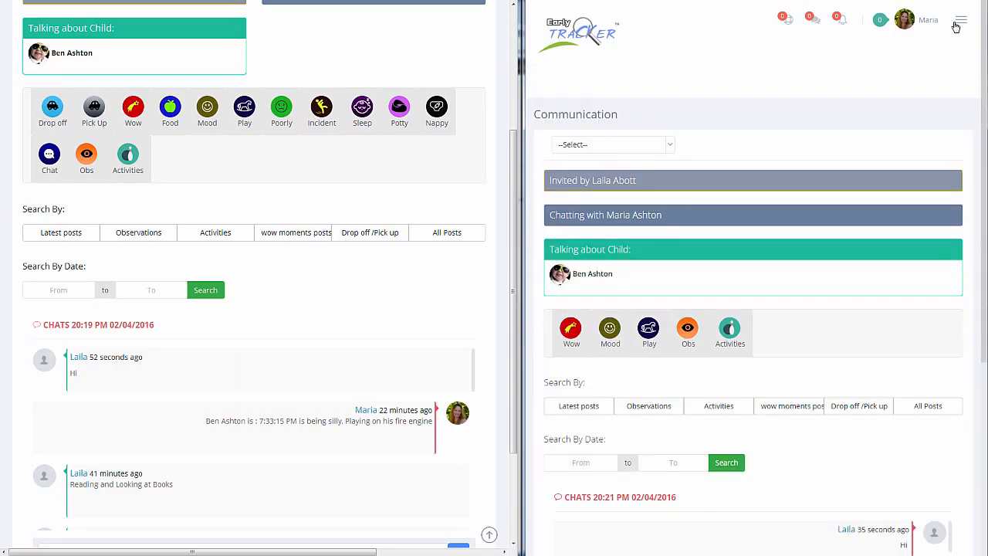
Send the reply "how are you?" from the parent account's chat.
{"action": "scroll", "coordinate": [827, 330], "scroll_direction": "down", "scroll_amount": 1}
{"action": "scroll", "coordinate": [827, 330], "scroll_direction": "down", "scroll_amount": 1}
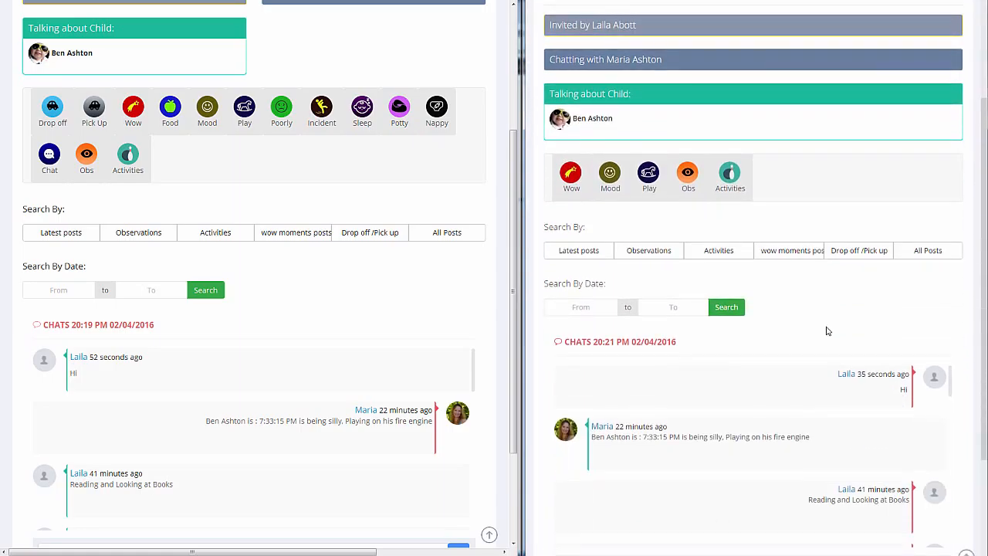
{"action": "scroll", "coordinate": [826, 330], "scroll_direction": "down", "scroll_amount": 1}
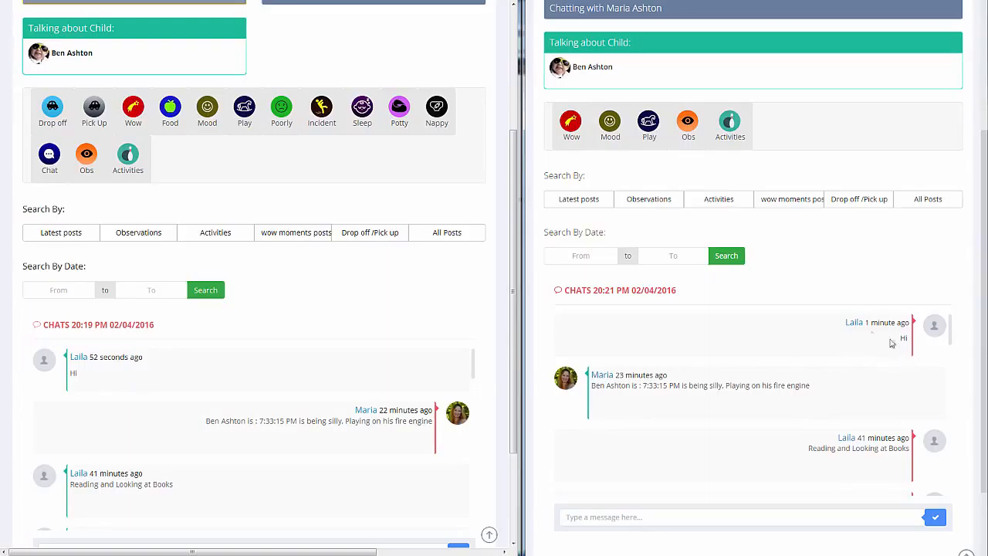
{"action": "left_click", "coordinate": [593, 517]}
{"action": "type", "text": "ho"}
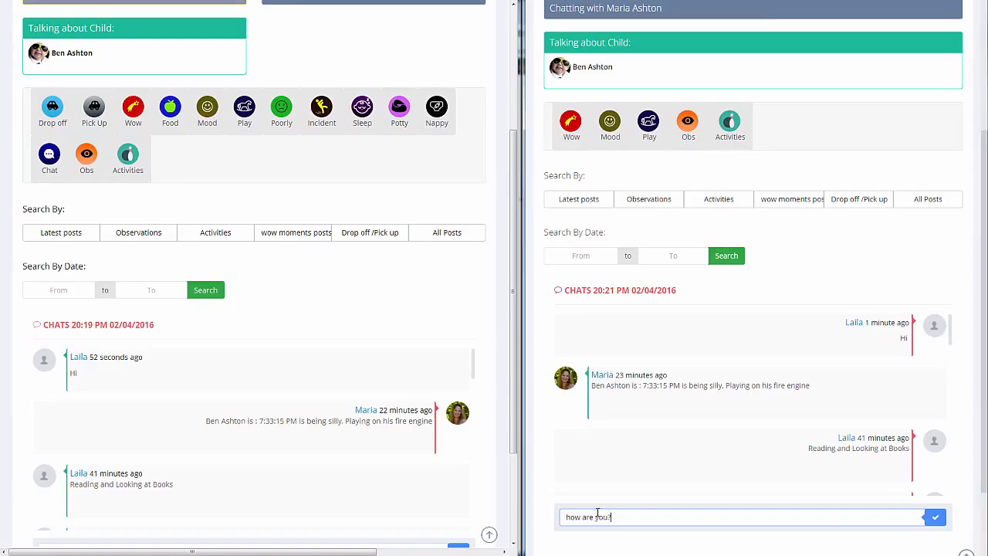
{"action": "type", "text": "w are you?"}
{"action": "key", "text": "Return"}
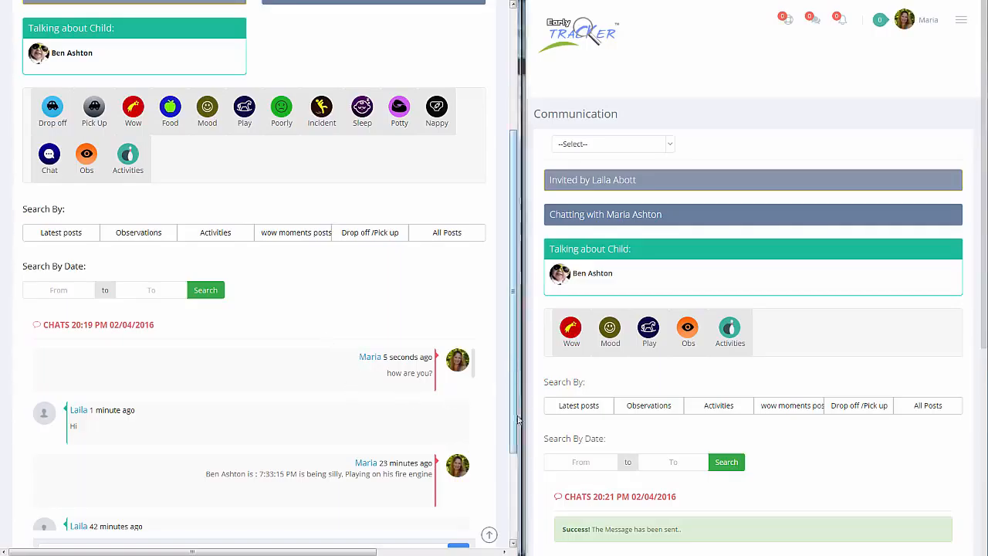
Reply "I am doing fine thanks" to the parent from the staff account's chat.
{"action": "left_click_drag", "start_coordinate": [510, 377], "coordinate": [511, 445]}
{"action": "left_click", "coordinate": [154, 436]}
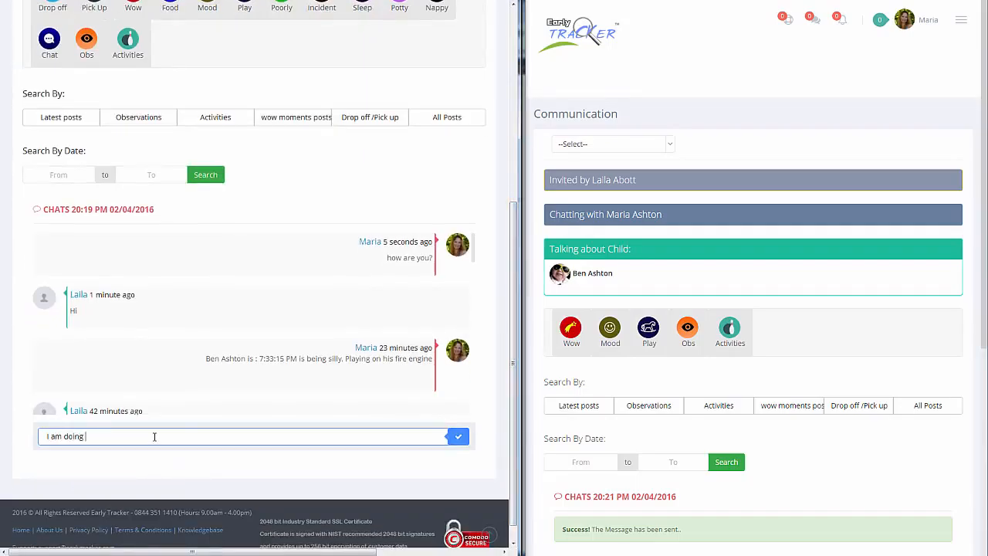
{"action": "type", "text": "thanks"}
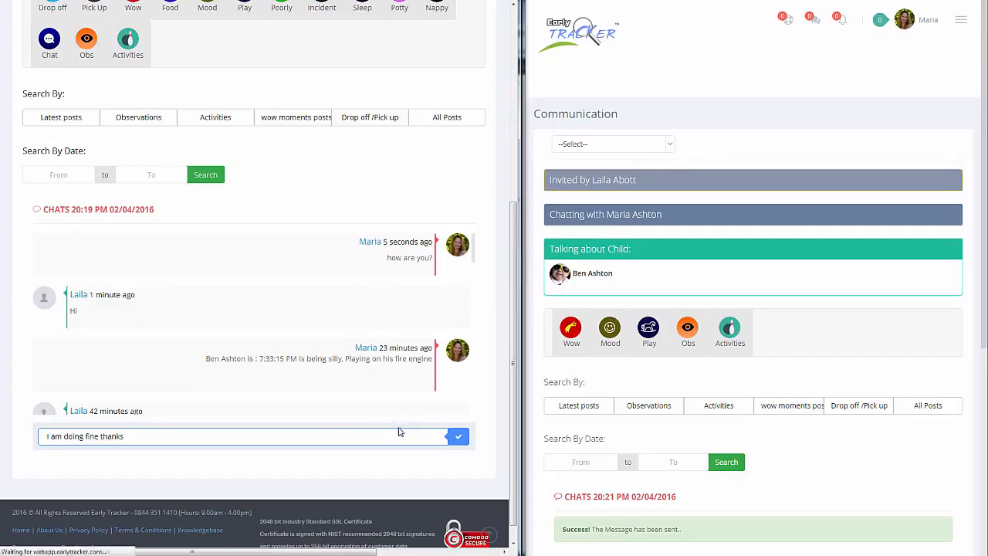
Examine the latest messages in the parent's and the staff member's chats.
{"action": "scroll", "coordinate": [912, 473], "scroll_direction": "down", "scroll_amount": 2}
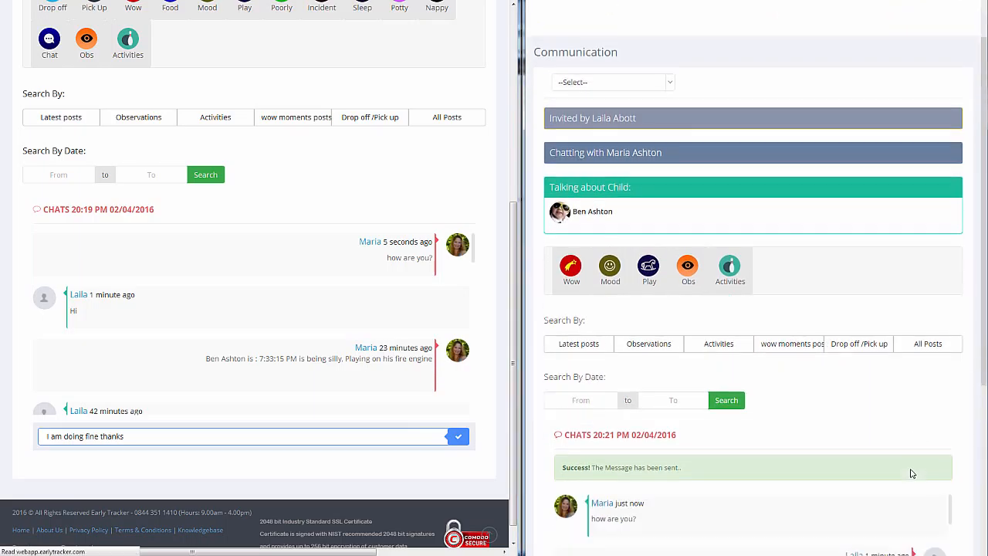
{"action": "scroll", "coordinate": [912, 473], "scroll_direction": "down", "scroll_amount": 2}
{"action": "scroll", "coordinate": [911, 473], "scroll_direction": "up", "scroll_amount": 6}
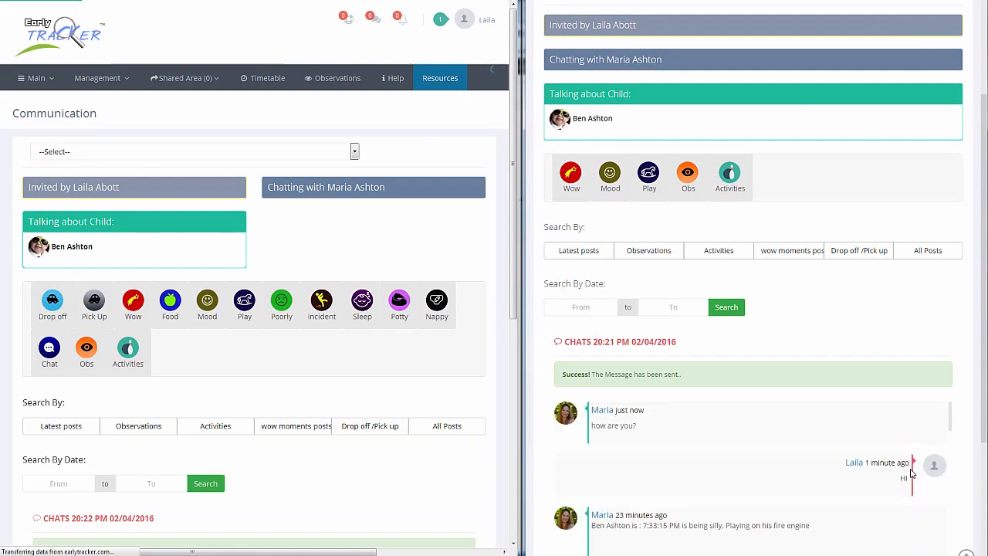
{"action": "left_click_drag", "start_coordinate": [986, 341], "coordinate": [986, 469]}
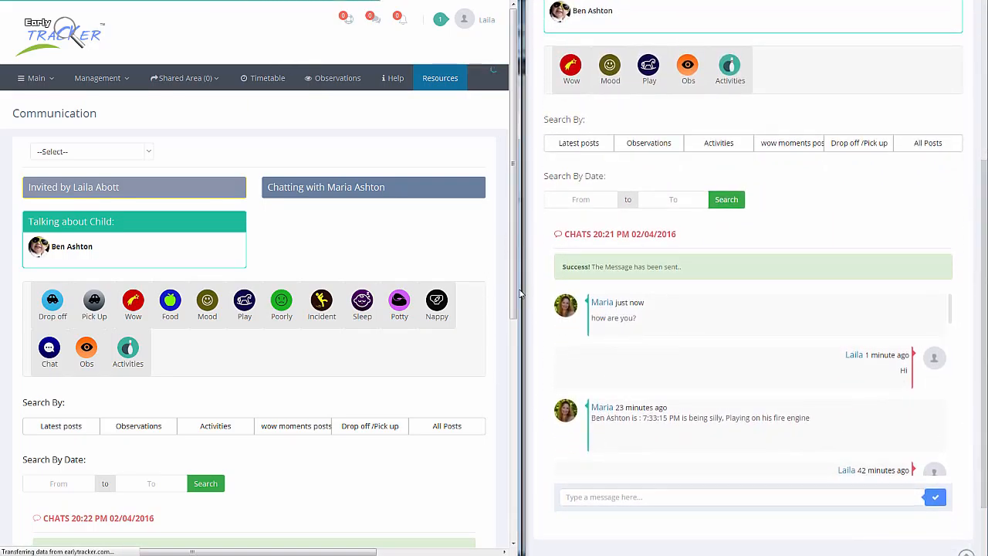
{"action": "scroll", "coordinate": [523, 322], "scroll_direction": "down", "scroll_amount": 3}
{"action": "scroll", "coordinate": [524, 322], "scroll_direction": "down", "scroll_amount": 4}
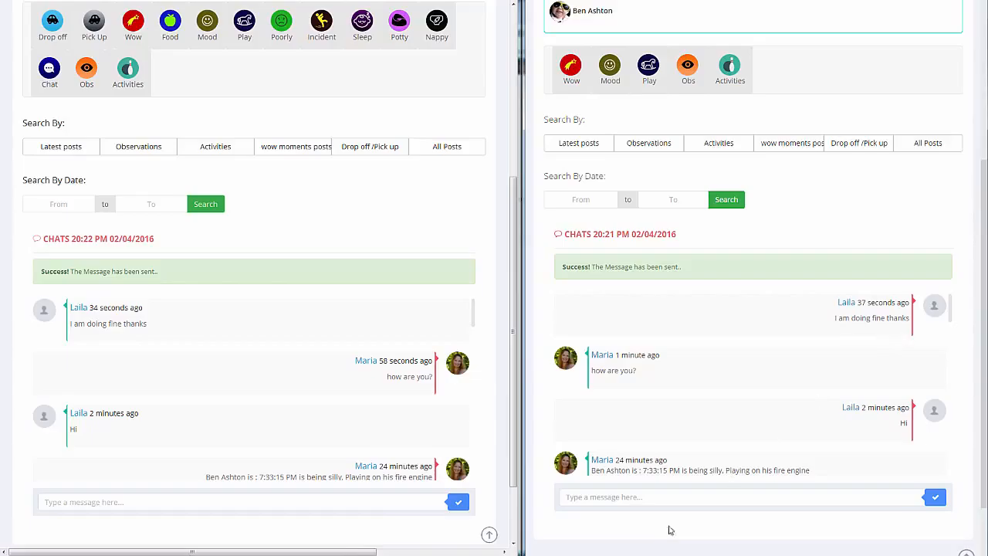
Send "I sent a contract can you please have a look and let me know if it is ok" from the staff account's chat.
{"action": "left_click", "coordinate": [292, 505]}
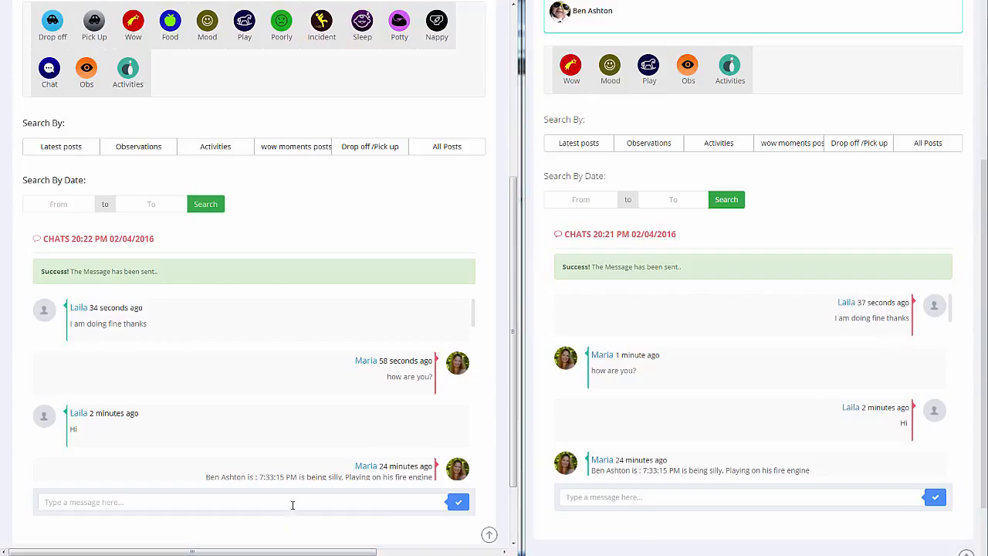
{"action": "left_click", "coordinate": [292, 505]}
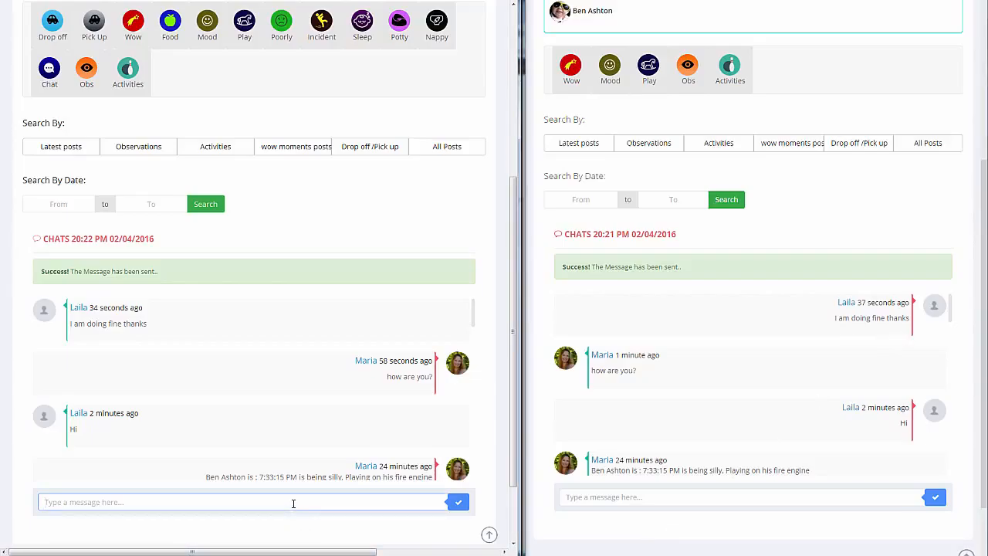
{"action": "type", "text": "I s"}
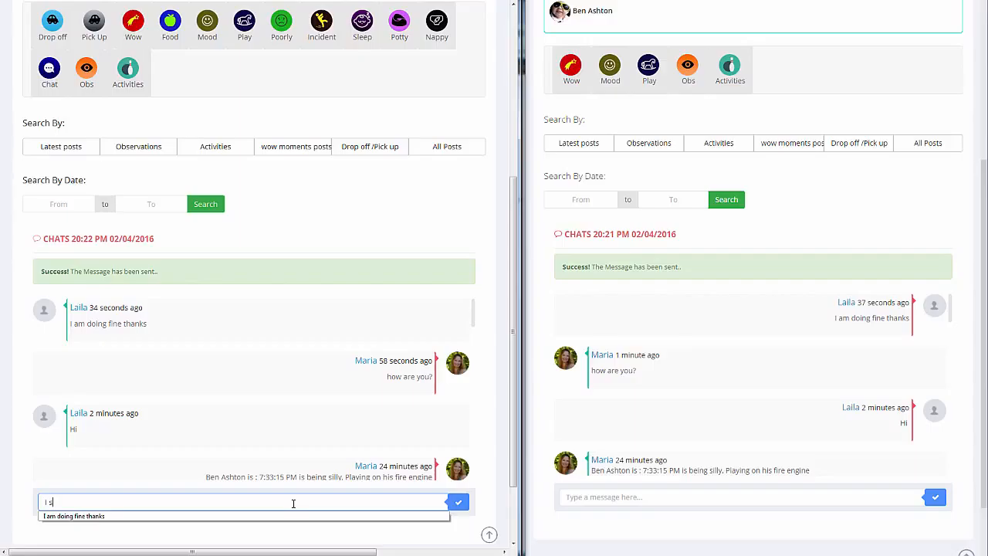
{"action": "type", "text": "ent a con"}
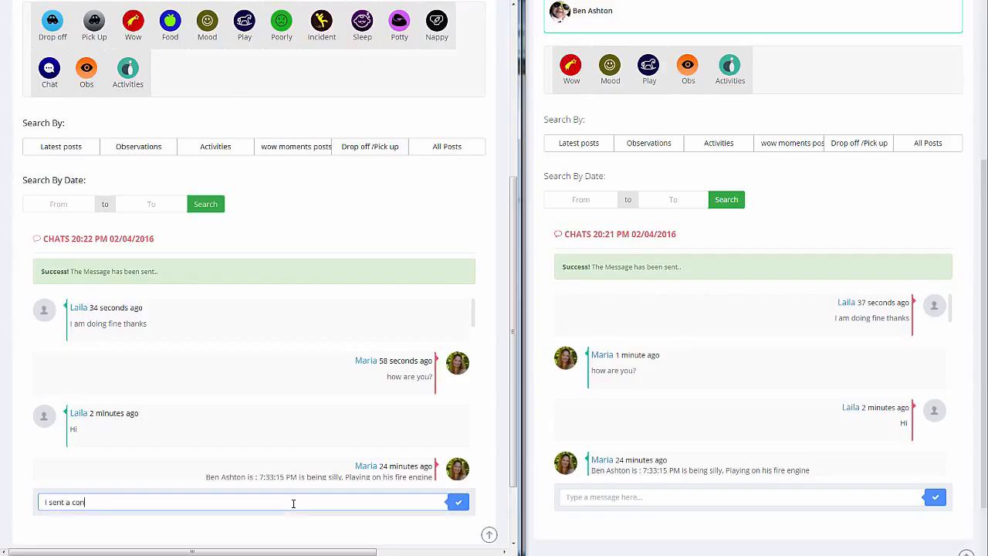
{"action": "type", "text": "tract can you please have a look and let me know if it is ok"}
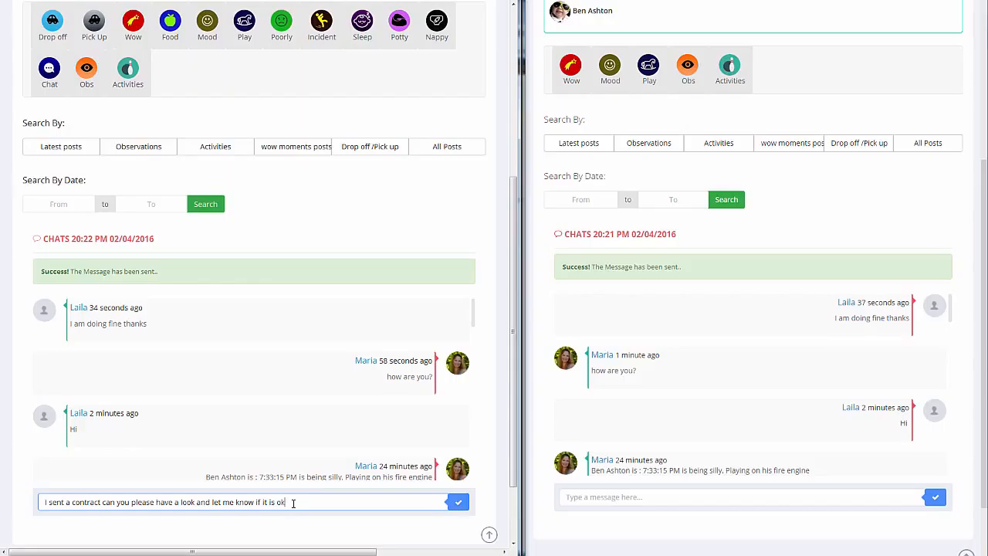
{"action": "left_click", "coordinate": [459, 505]}
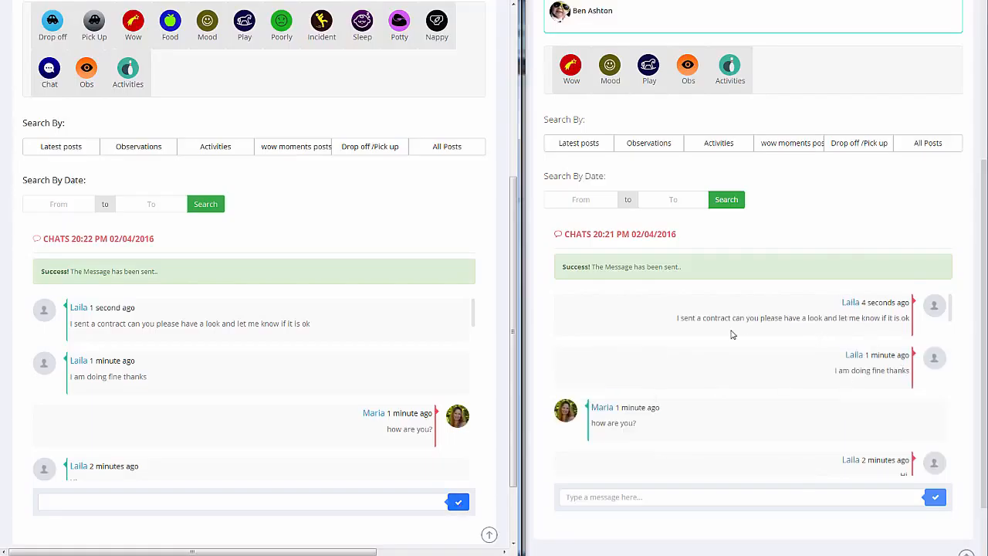
Reply "ok no problem I will let you know as soon as possible" to the staff member from the parent account's chat.
{"action": "left_click", "coordinate": [701, 496]}
{"action": "type", "text": "ok"}
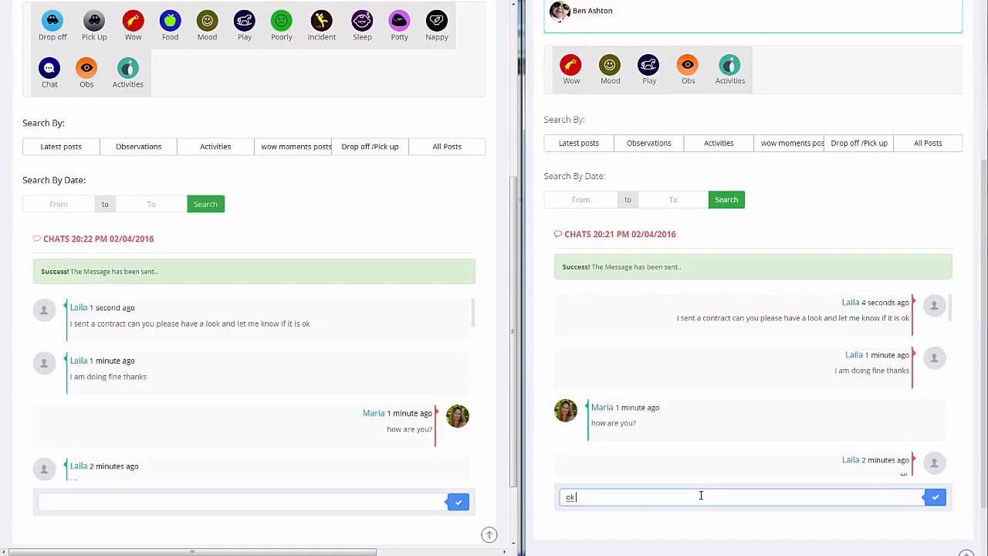
{"action": "type", "text": " no problem I will let you know as soon as possible"}
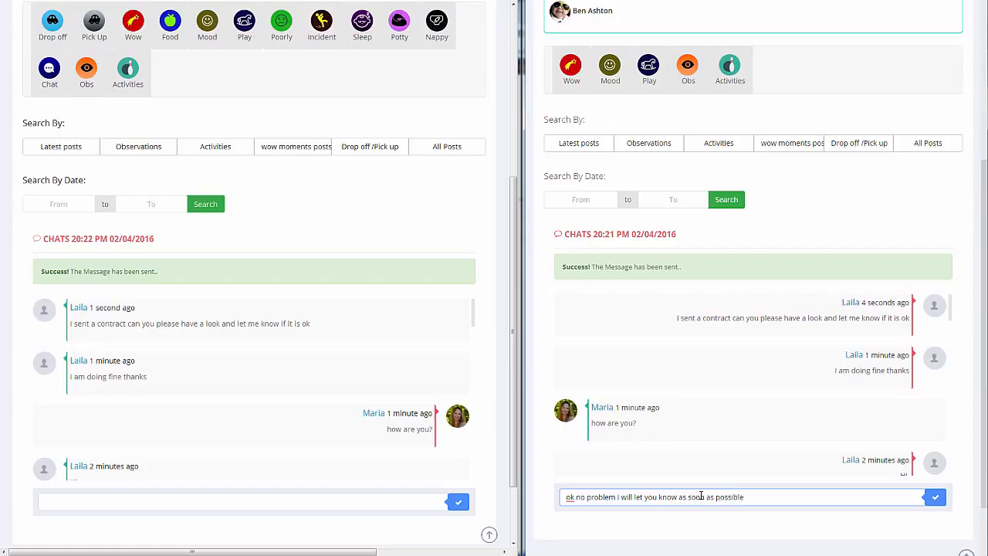
{"action": "key", "text": "Return"}
{"action": "scroll", "coordinate": [871, 456], "scroll_direction": "down", "scroll_amount": 2}
{"action": "scroll", "coordinate": [870, 455], "scroll_direction": "down", "scroll_amount": 2}
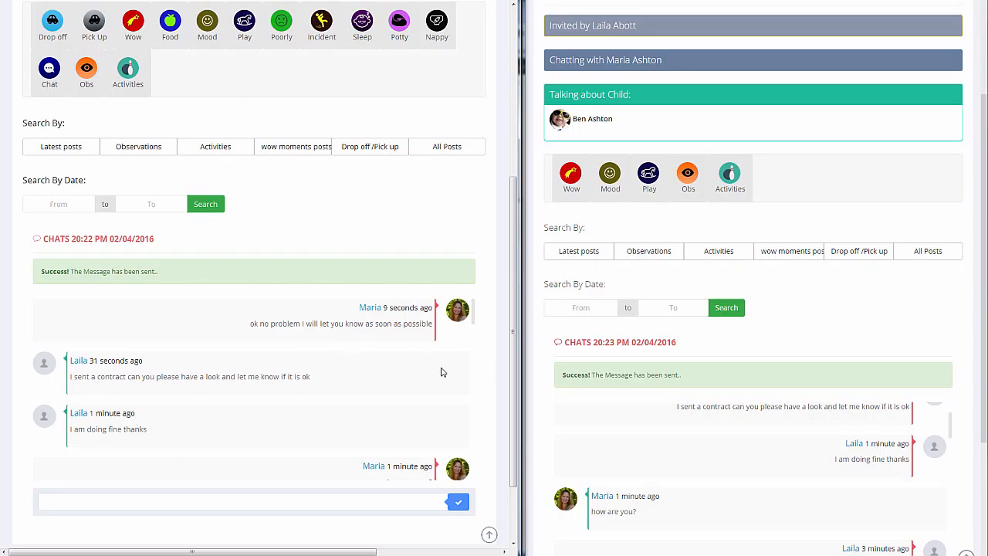
{"action": "left_click_drag", "start_coordinate": [982, 202], "coordinate": [985, 265]}
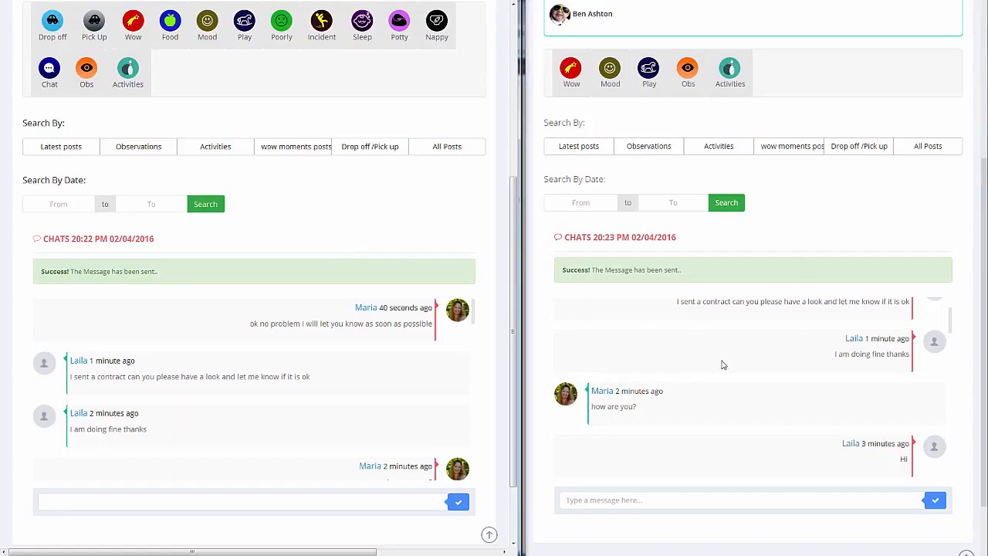
Submit a Drop Off record for the child from the staff account with the prefilled time and title, and view it in the parent's chat.
{"action": "scroll", "coordinate": [382, 260], "scroll_direction": "up", "scroll_amount": 1}
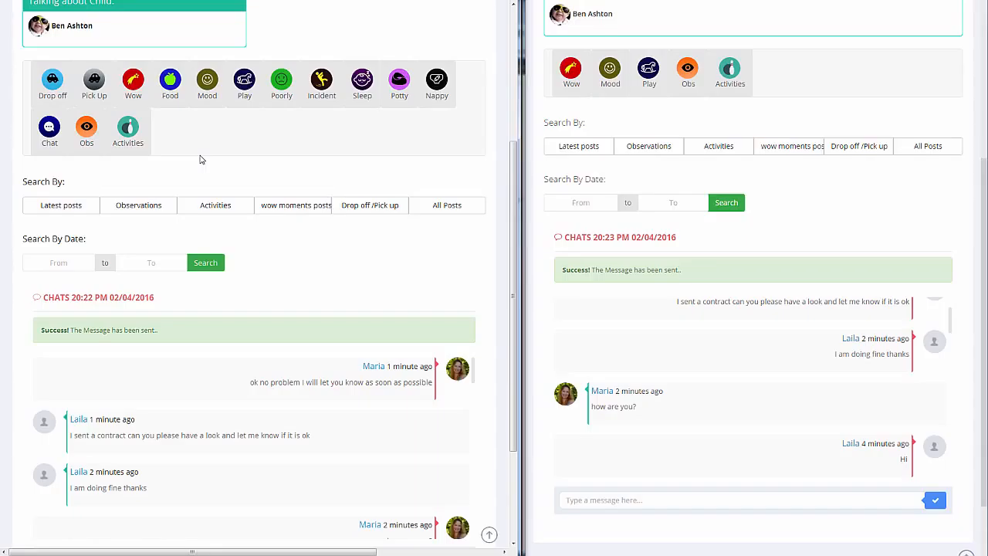
{"action": "left_click", "coordinate": [55, 88]}
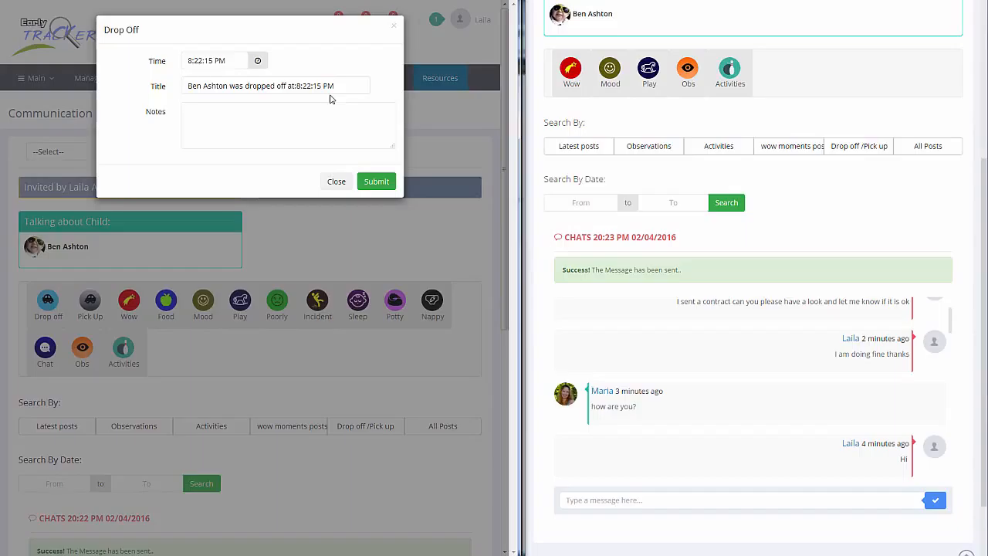
{"action": "left_click", "coordinate": [250, 120]}
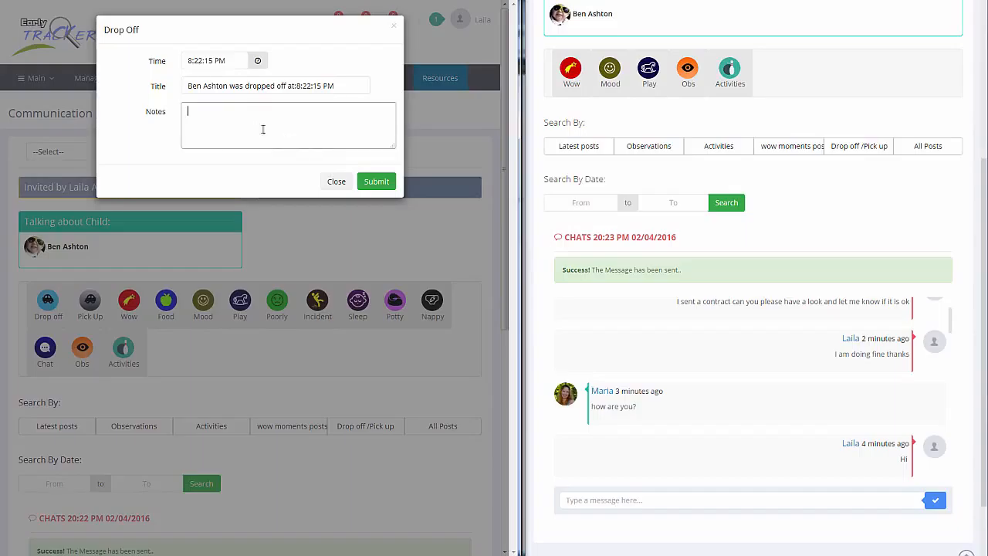
{"action": "left_click", "coordinate": [345, 89]}
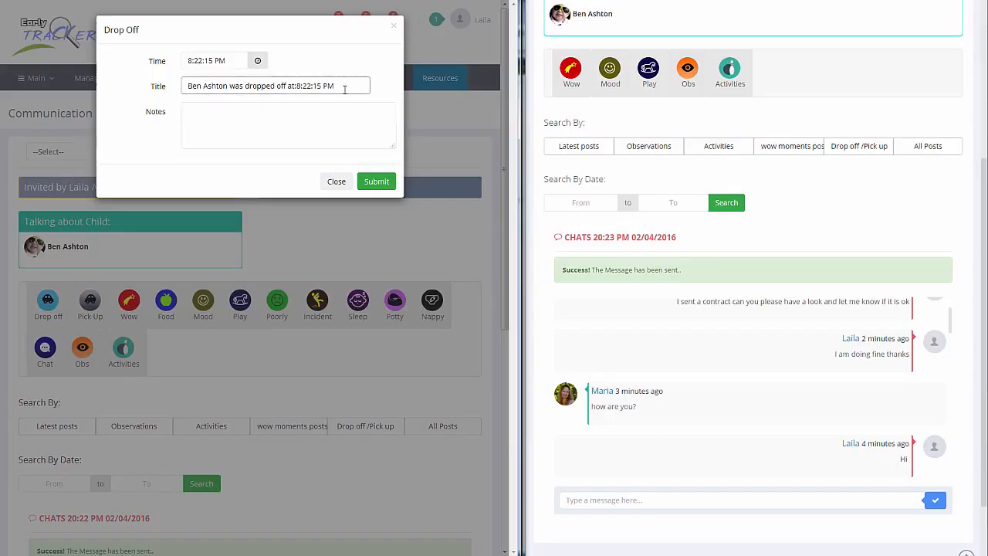
{"action": "left_click", "coordinate": [378, 183]}
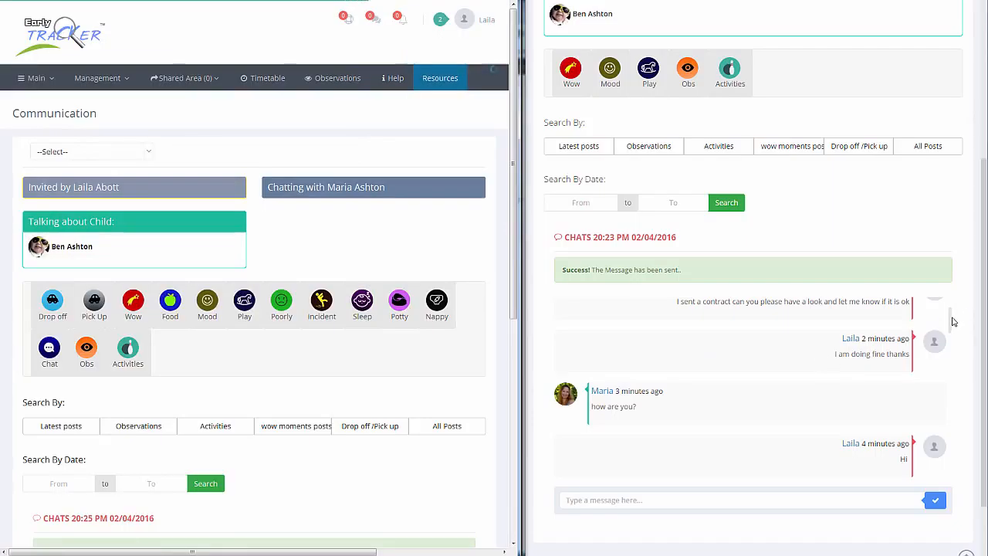
{"action": "left_click_drag", "start_coordinate": [952, 319], "coordinate": [949, 291]}
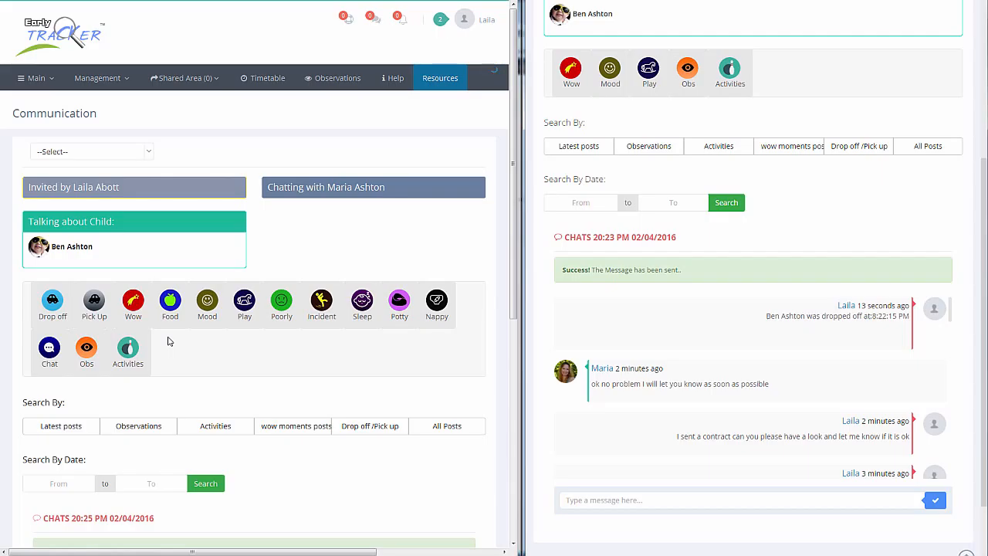
Submit a Wow moment for the child from the staff account with the photo baby-623417_640 from the pics-et folder.
{"action": "left_click", "coordinate": [133, 301]}
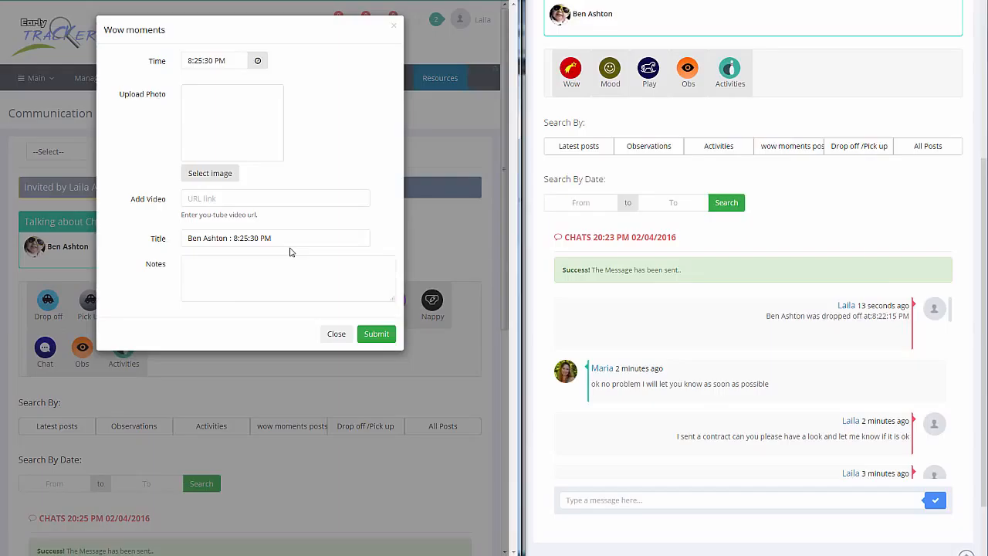
{"action": "left_click", "coordinate": [210, 176]}
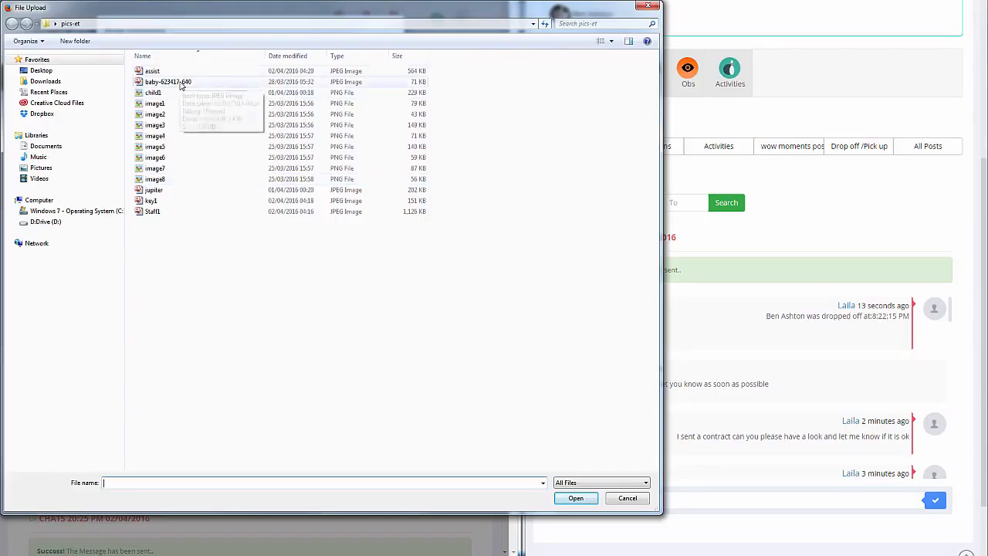
{"action": "left_click", "coordinate": [182, 80]}
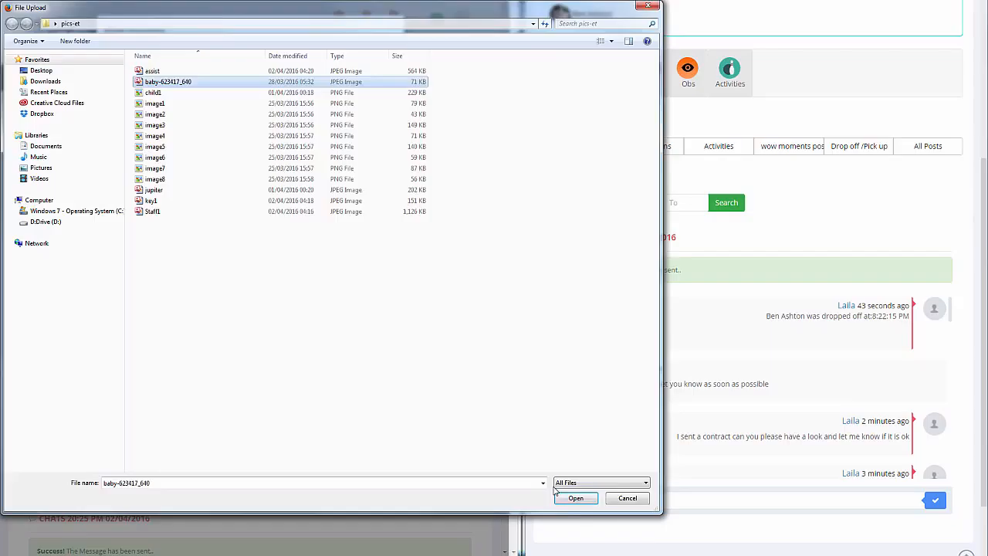
{"action": "left_click", "coordinate": [575, 499]}
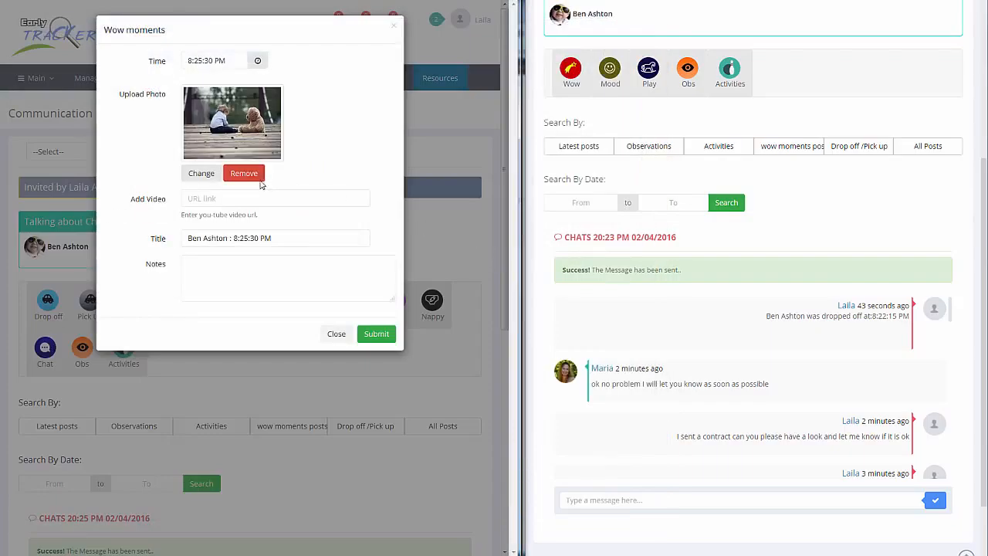
{"action": "left_click", "coordinate": [376, 334]}
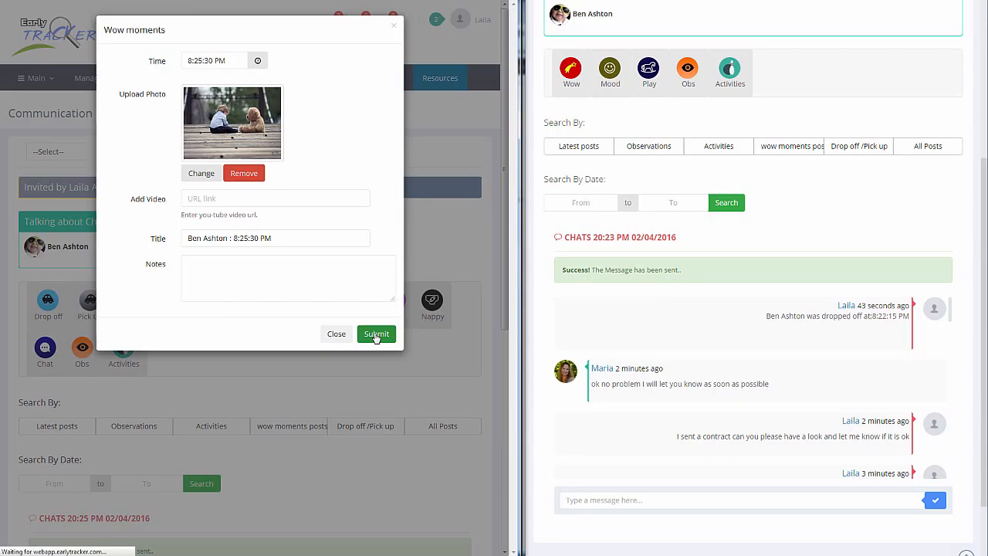
View the Wow moment's photo enlarged in the staff account's chat and return to the conversation.
{"action": "scroll", "coordinate": [376, 338], "scroll_direction": "down", "scroll_amount": 3}
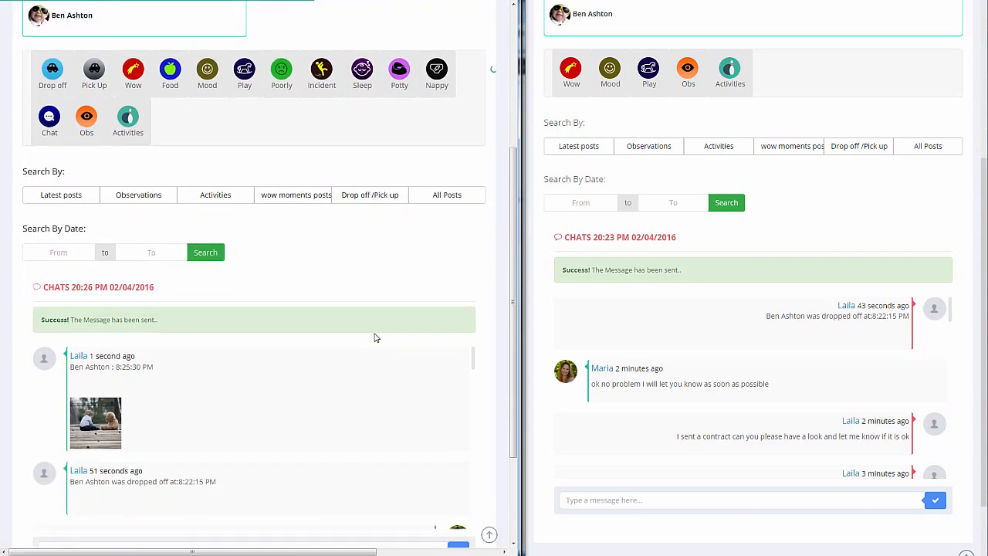
{"action": "left_click", "coordinate": [113, 366]}
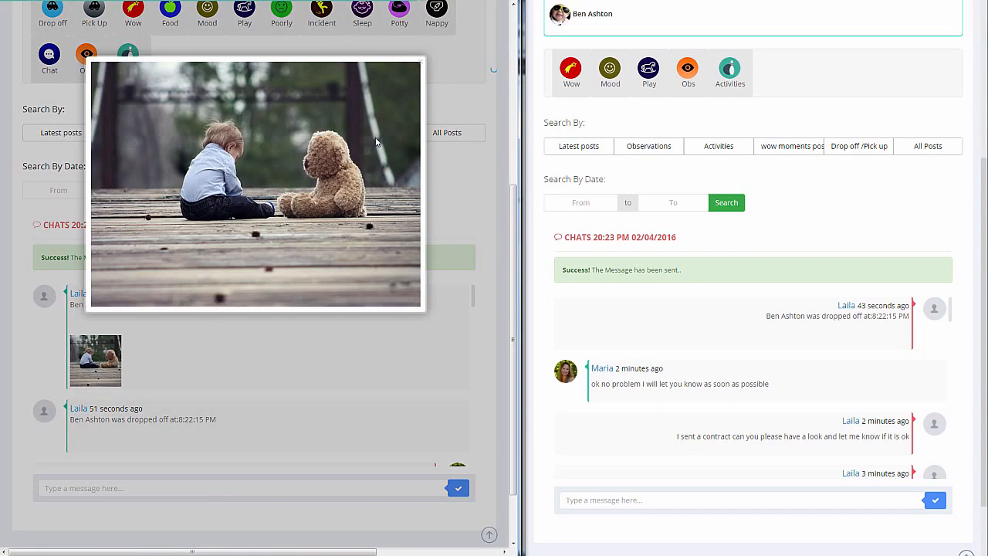
{"action": "left_click", "coordinate": [337, 350]}
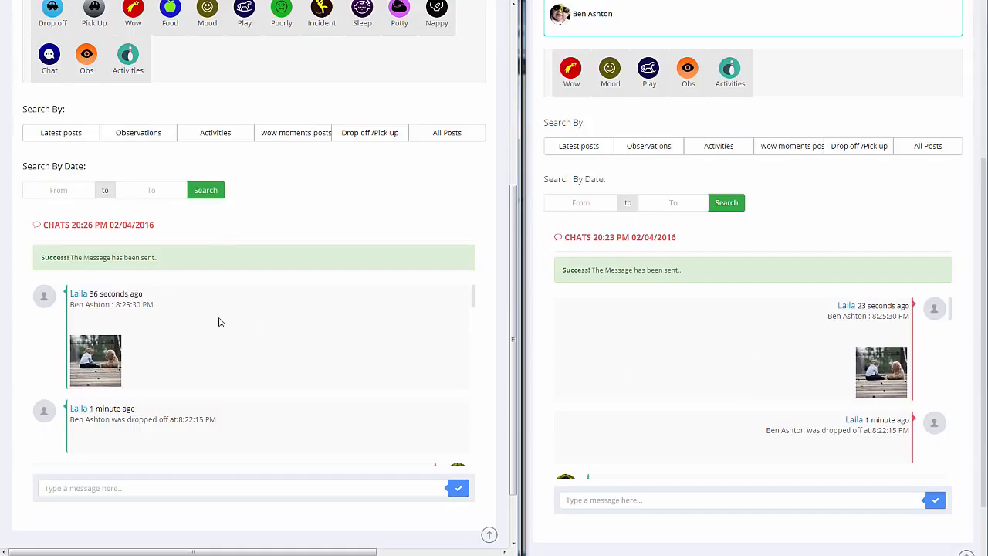
Start a food record for the child in the staff account with Had Fruit turned on and the quantity set to Little.
{"action": "scroll", "coordinate": [268, 266], "scroll_direction": "up", "scroll_amount": 1}
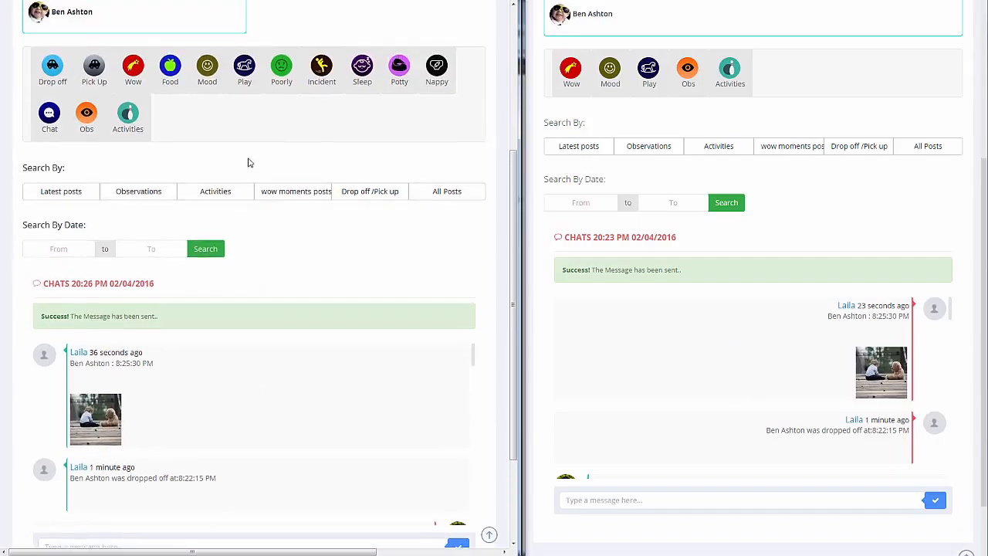
{"action": "left_click", "coordinate": [170, 67]}
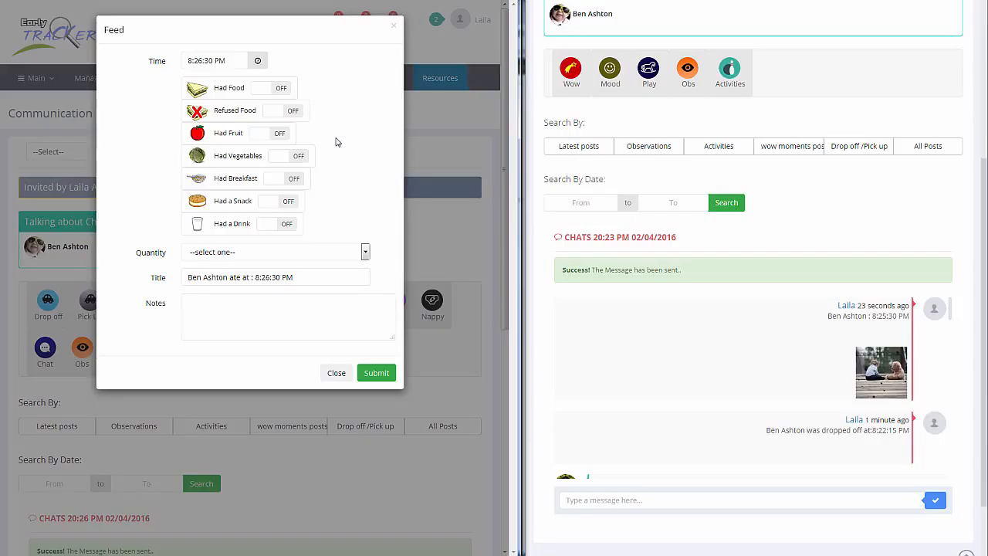
{"action": "left_click", "coordinate": [282, 135]}
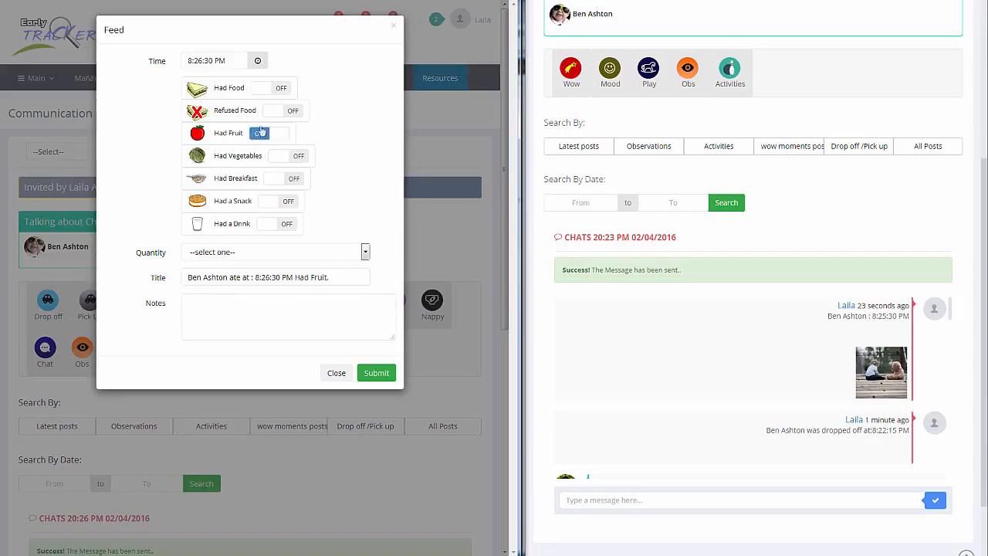
{"action": "left_click", "coordinate": [366, 255]}
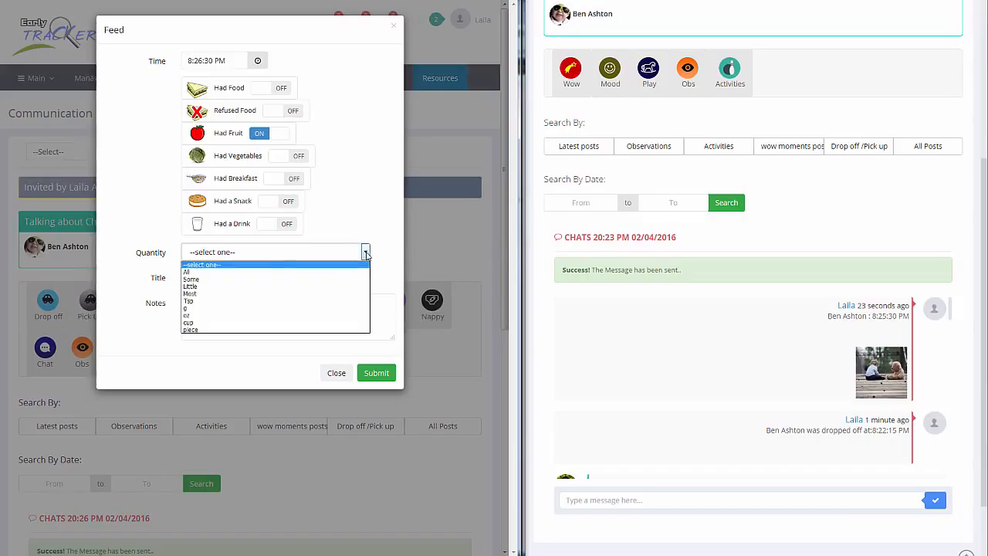
{"action": "left_click", "coordinate": [309, 287]}
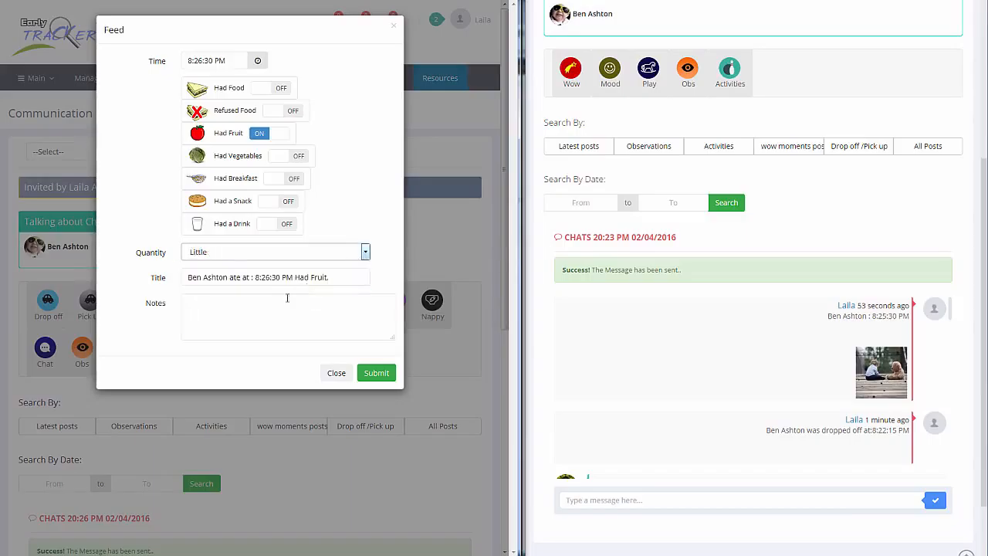
End the food record's title with "Had Fruit - banana" instead of the full stop, leave the notes empty and submit it.
{"action": "left_click", "coordinate": [345, 279]}
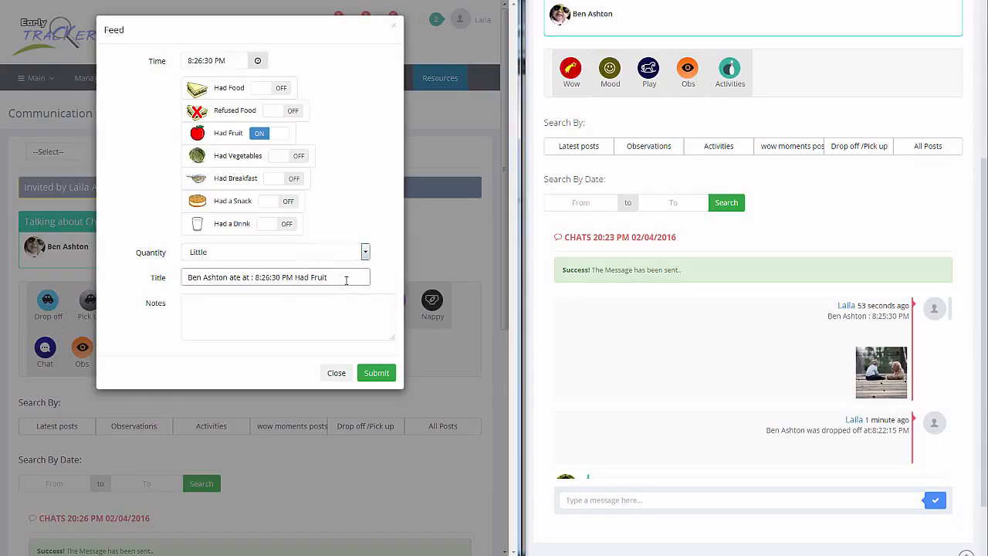
{"action": "type", "text": "- banana"}
{"action": "left_click", "coordinate": [336, 337]}
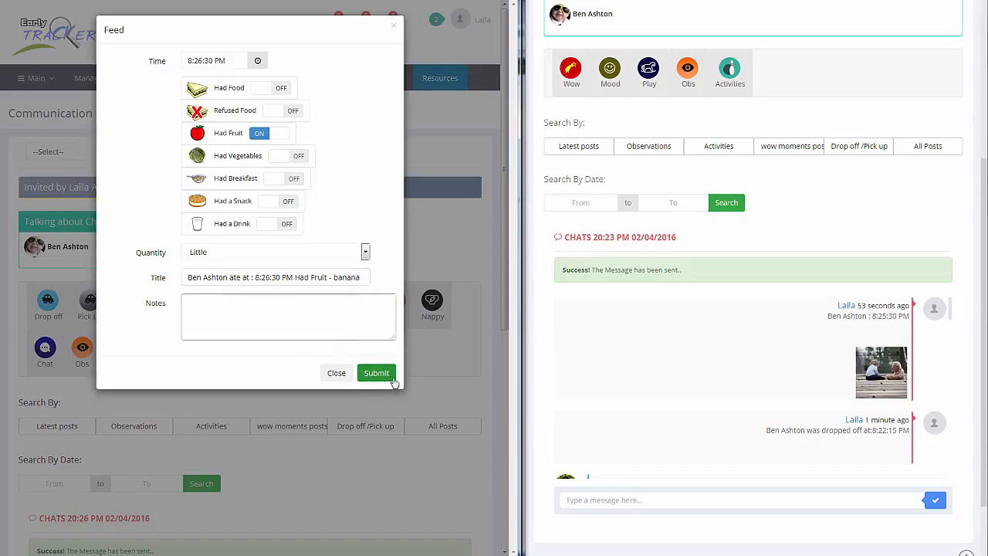
{"action": "left_click", "coordinate": [376, 374]}
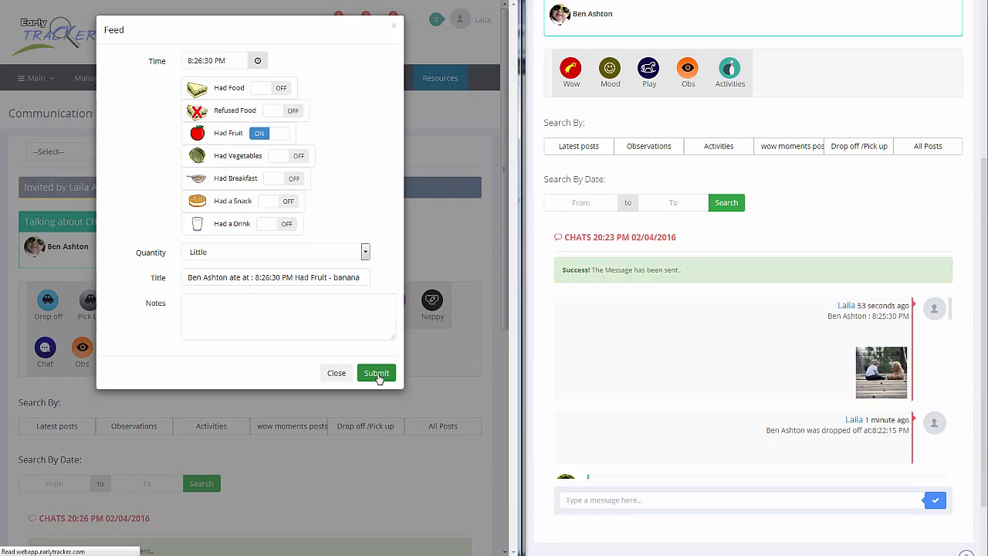
{"action": "scroll", "coordinate": [373, 401], "scroll_direction": "down", "scroll_amount": 3}
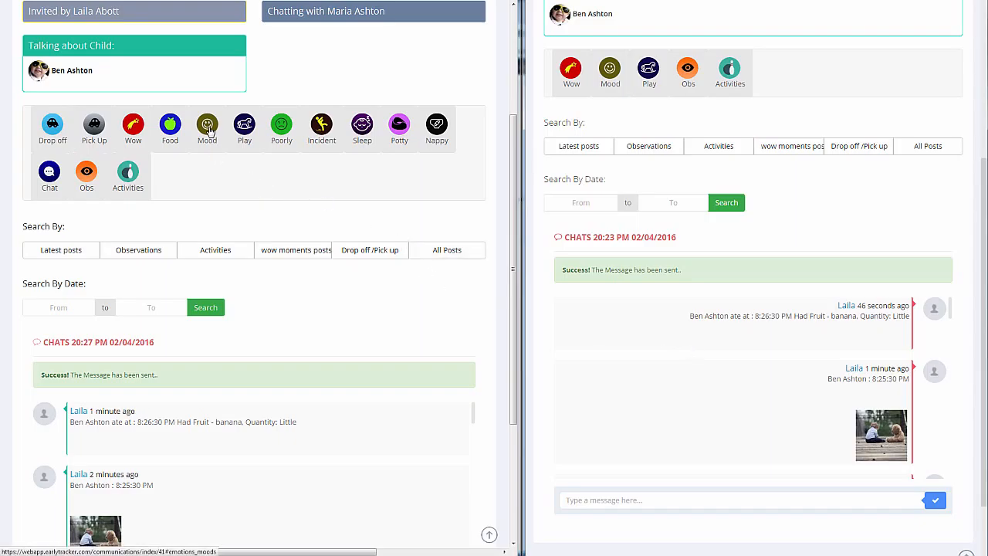
Check the options of the staff account's Mood/Emotion form and close it without submitting.
{"action": "scroll", "coordinate": [208, 131], "scroll_direction": "up", "scroll_amount": 3}
{"action": "left_click", "coordinate": [203, 301]}
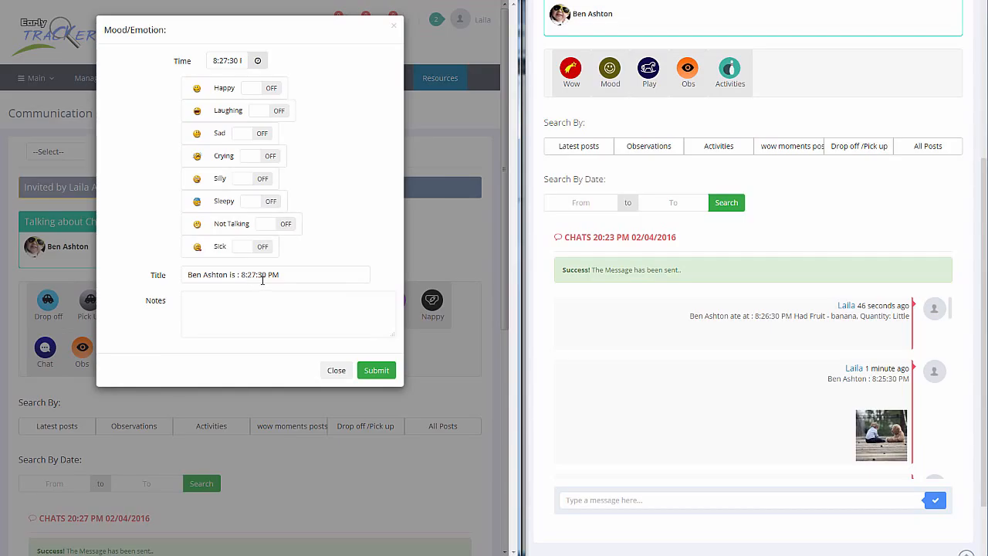
{"action": "left_click", "coordinate": [336, 370]}
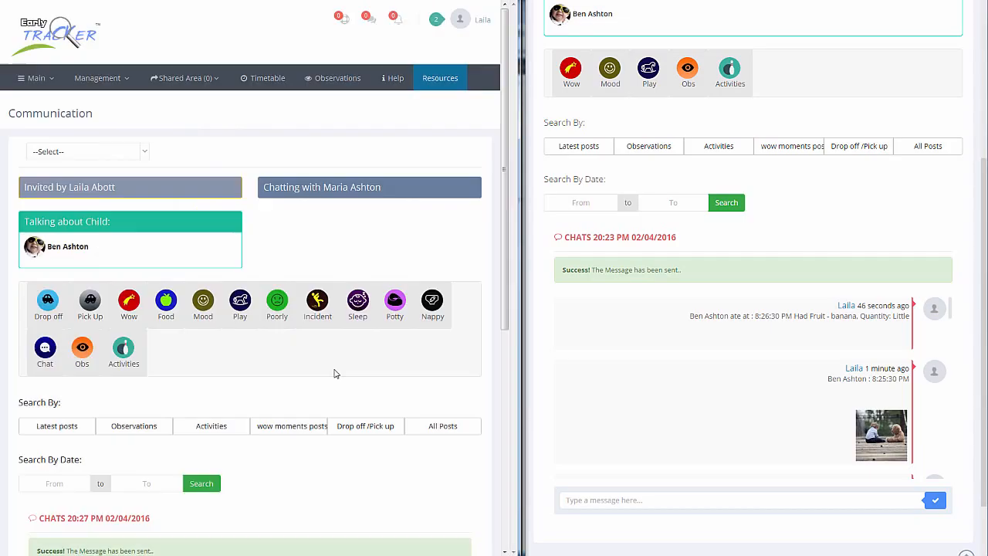
Check the fields of the staff account's Poorly form and close it without submitting.
{"action": "left_click", "coordinate": [282, 302]}
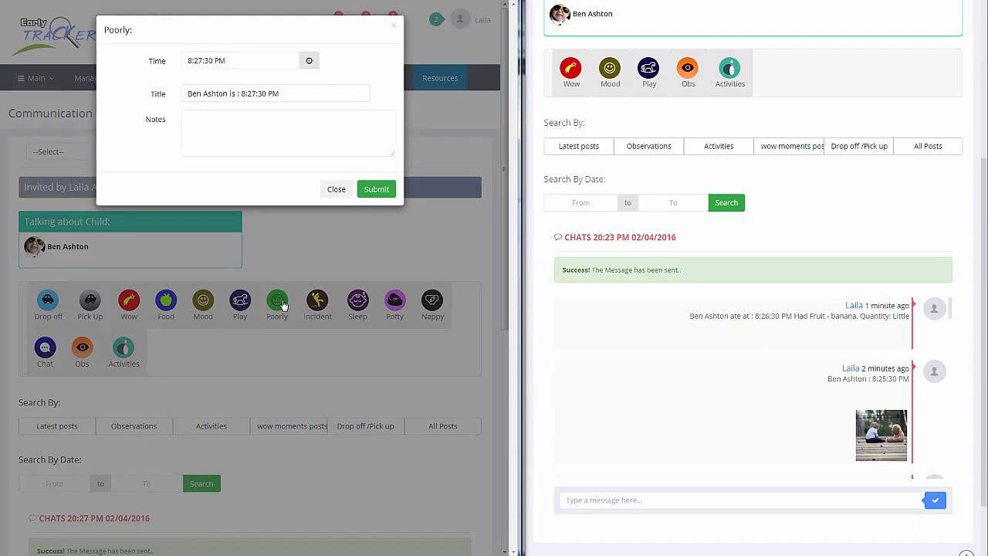
{"action": "left_click", "coordinate": [337, 194]}
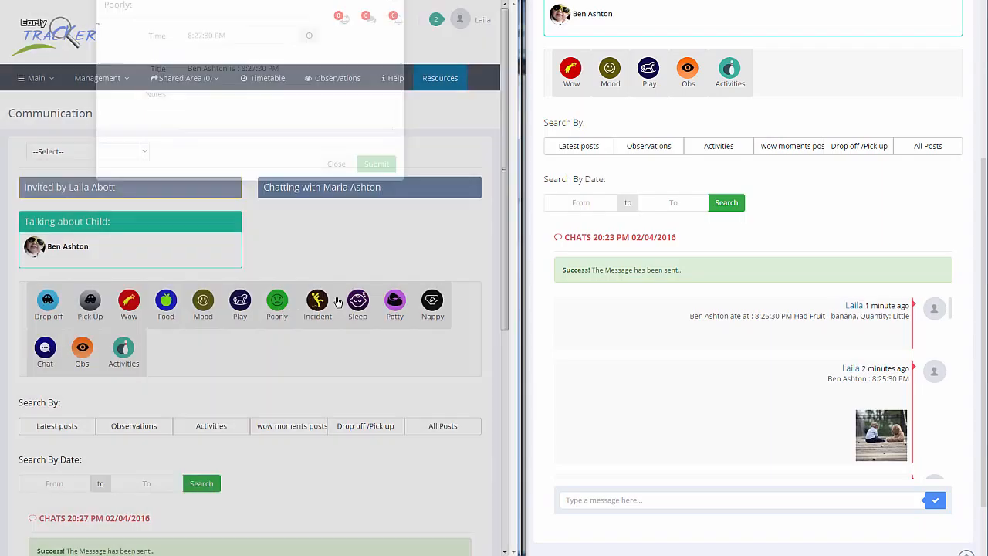
Start an incident record for the child in the staff account with type Hurt arm and severity Minor - 4.
{"action": "left_click", "coordinate": [323, 307]}
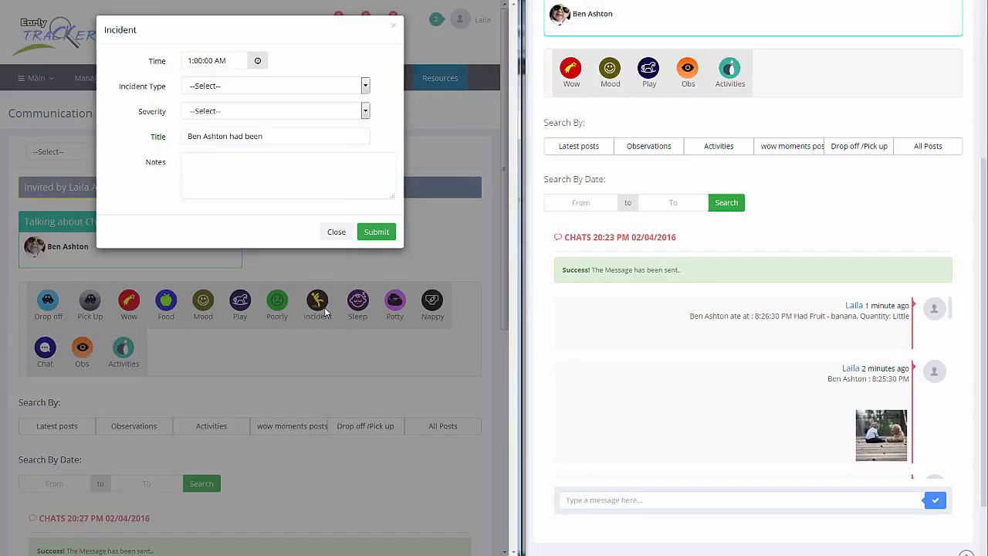
{"action": "left_click", "coordinate": [366, 87]}
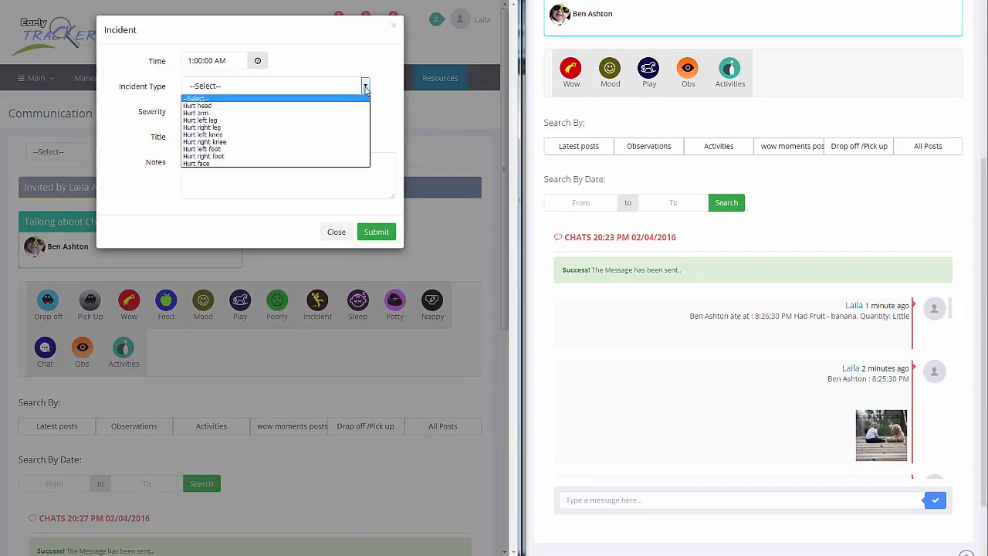
{"action": "left_click", "coordinate": [335, 113]}
{"action": "left_click", "coordinate": [365, 112]}
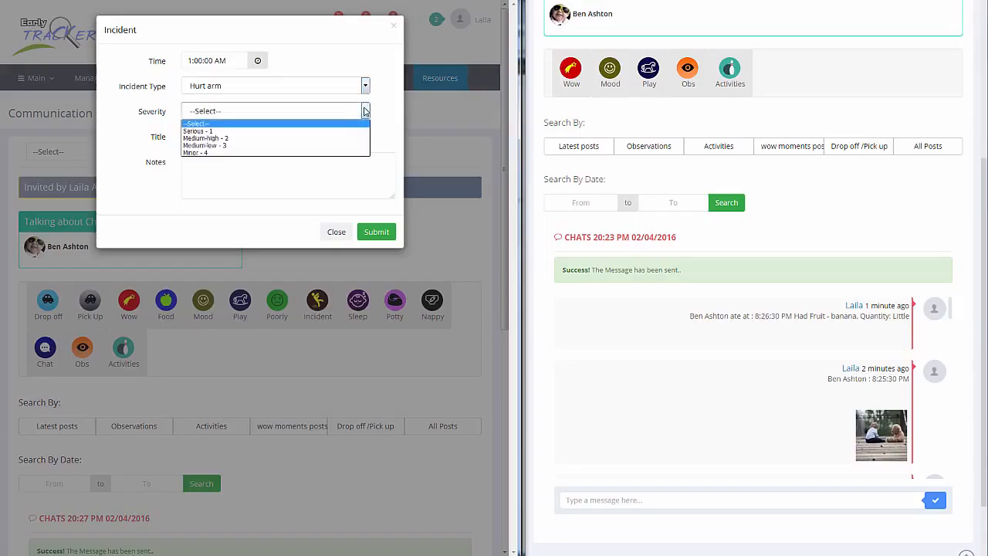
{"action": "left_click", "coordinate": [328, 153]}
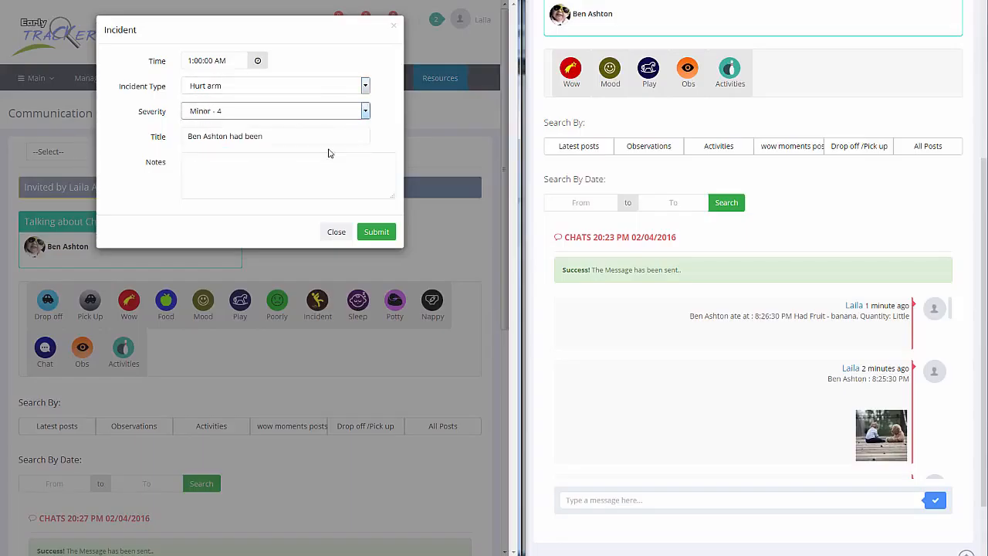
Extend the incident's title with "playing in the garden and hurt his arm - a little scratch".
{"action": "left_click", "coordinate": [303, 137]}
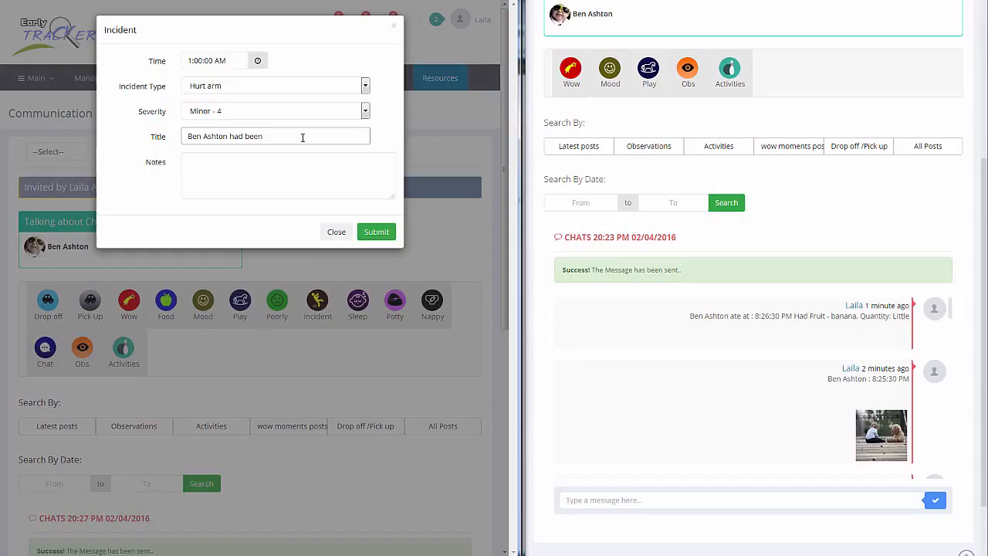
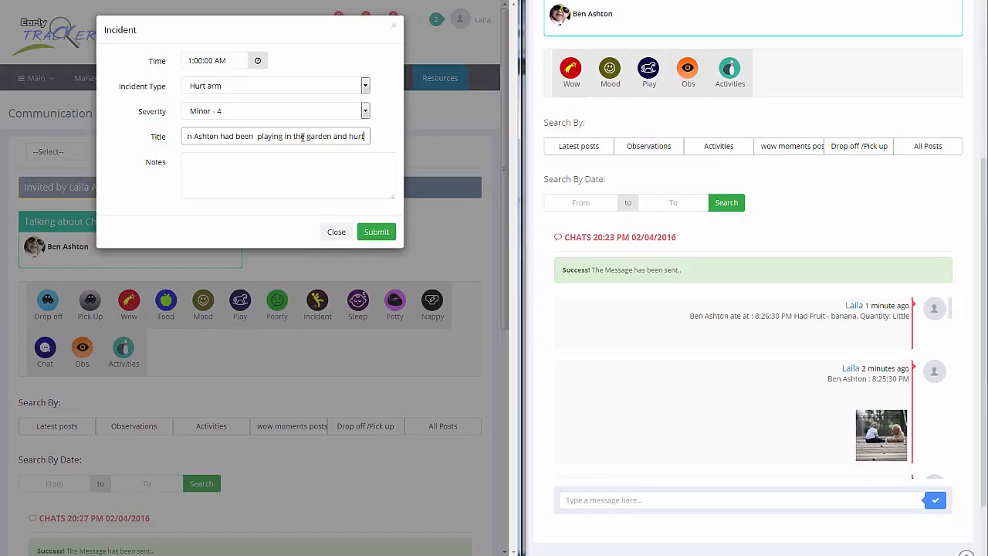
{"action": "type", "text": " iis "}
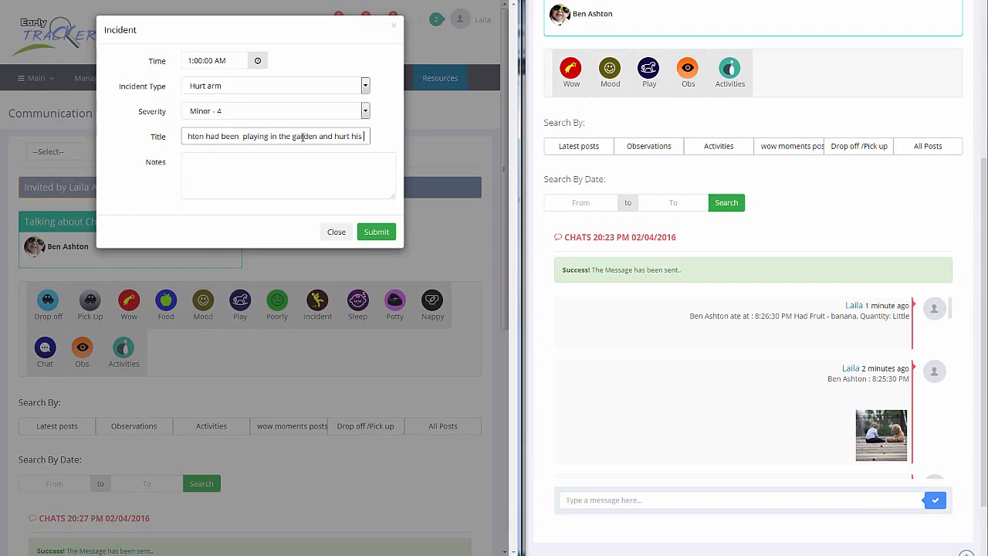
{"action": "type", "text": "arm "}
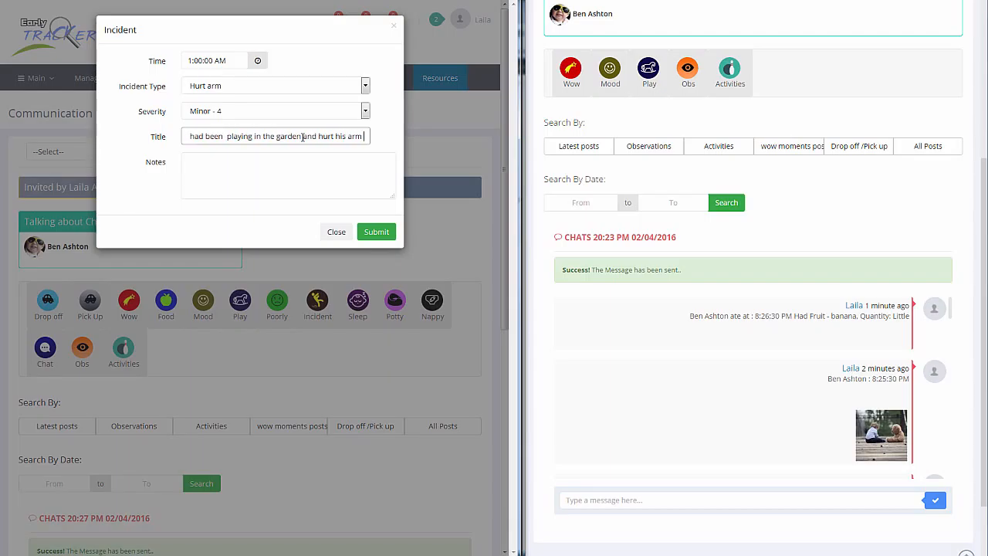
{"action": "type", "text": "- a littl"}
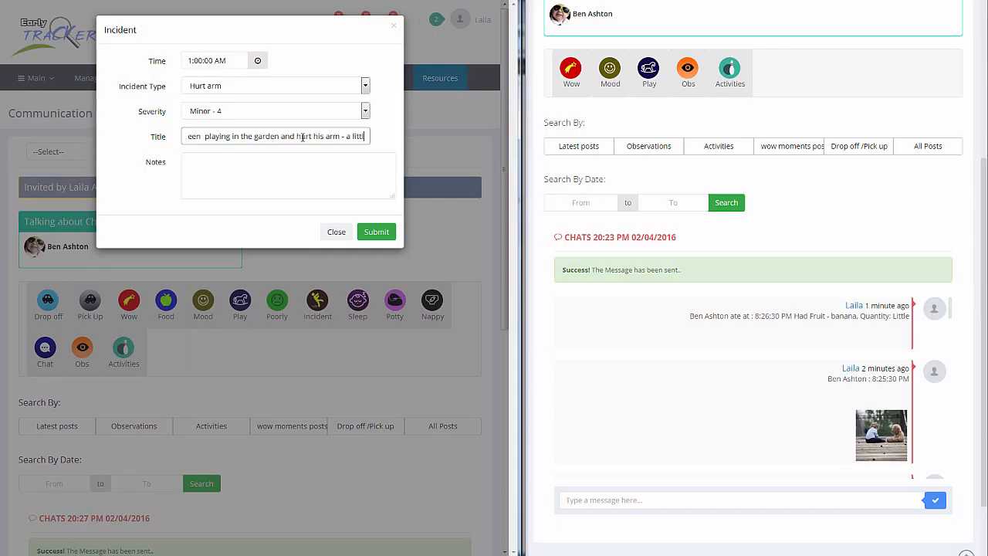
{"action": "type", "text": "e scratch"}
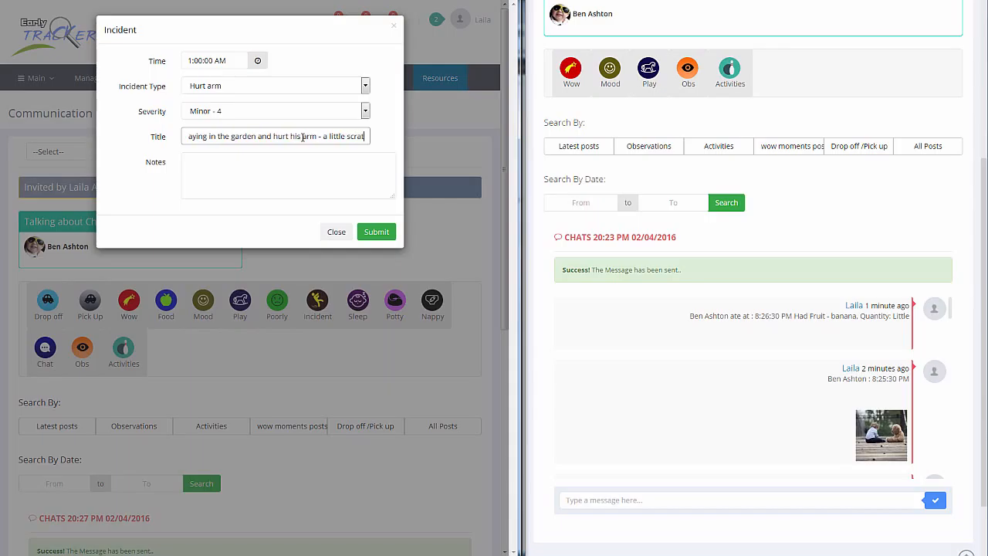
Enter the incident note "Nothing to worry about our nurse applied a plaster." and submit the record.
{"action": "left_click", "coordinate": [257, 166]}
{"action": "type", "text": "Nothin"}
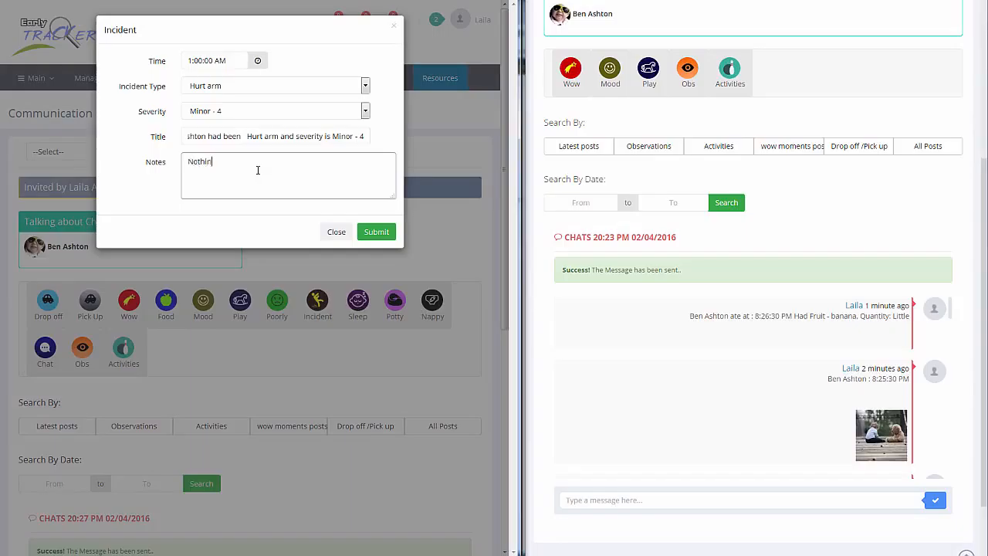
{"action": "type", "text": "g to worry about our nurser ap"}
{"action": "key", "text": "BackSpace"}
{"action": "key", "text": "BackSpace"}
{"action": "key", "text": "BackSpace"}
{"action": "key", "text": "BackSpace"}
{"action": "type", "text": "ap"}
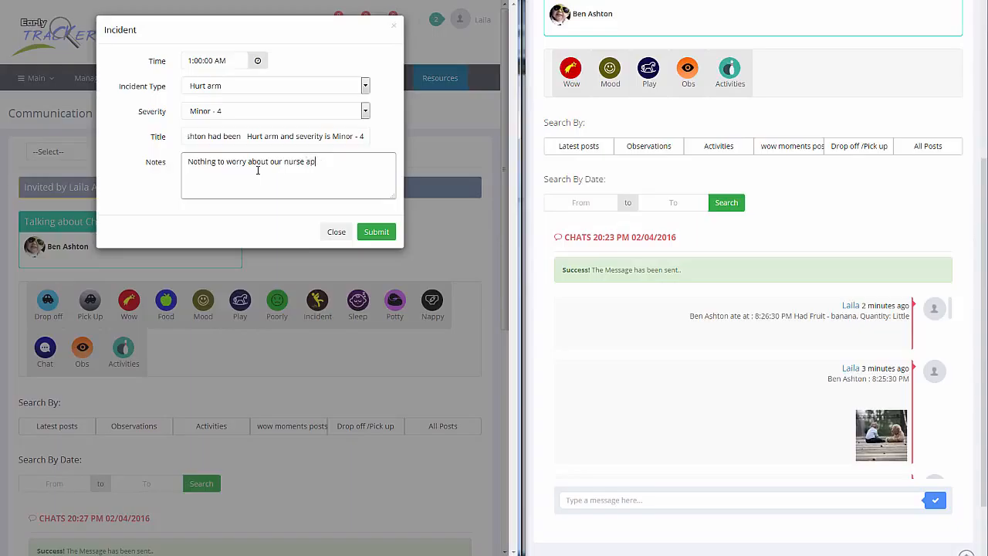
{"action": "type", "text": "plied a plaster."}
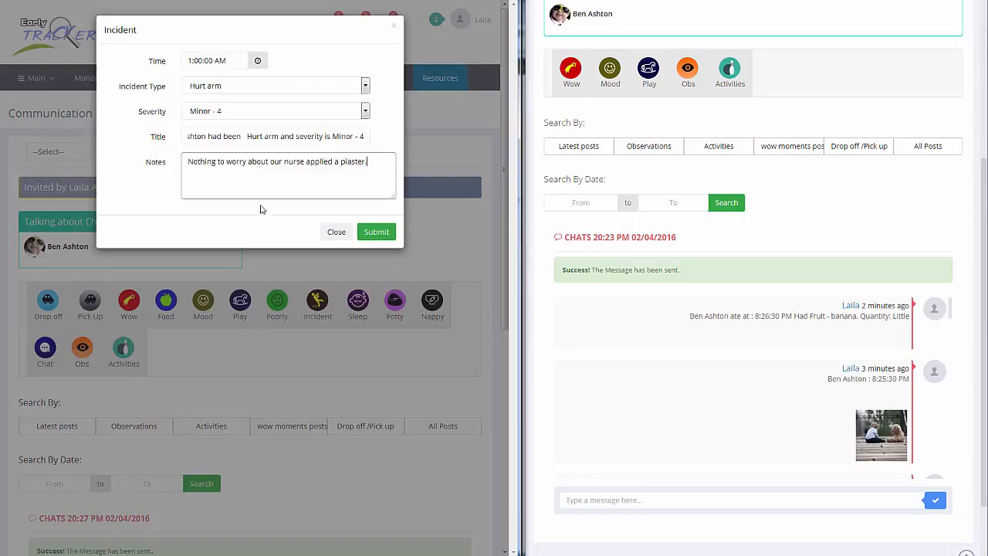
{"action": "left_click", "coordinate": [376, 232]}
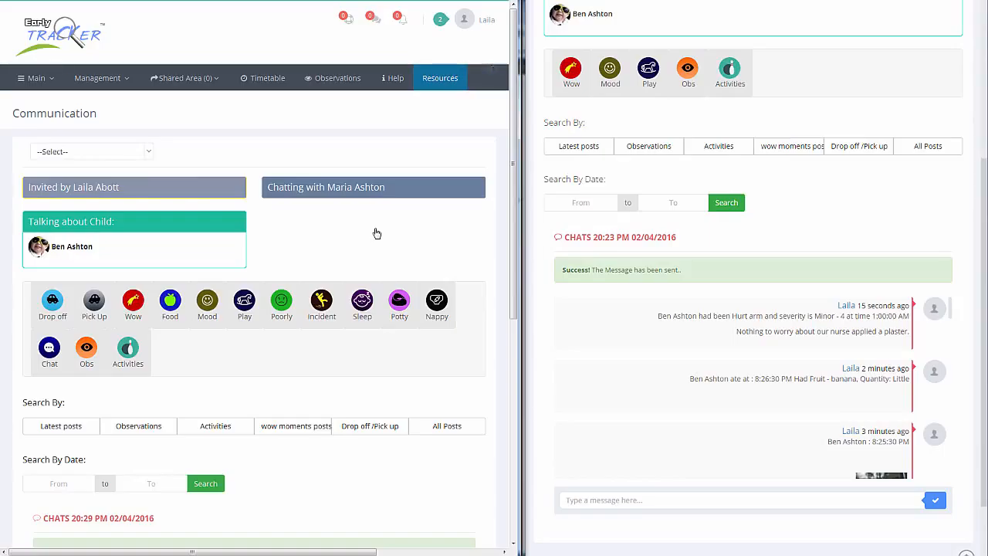
Submit a sleep record for the child with the end time set to 9:33:00 PM and the notes left empty.
{"action": "left_click", "coordinate": [362, 303]}
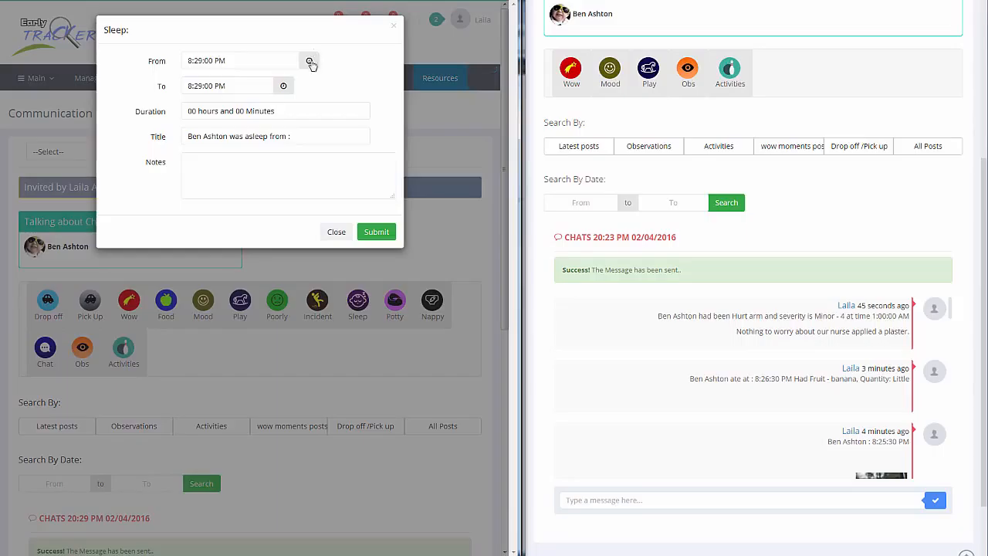
{"action": "left_click", "coordinate": [284, 87]}
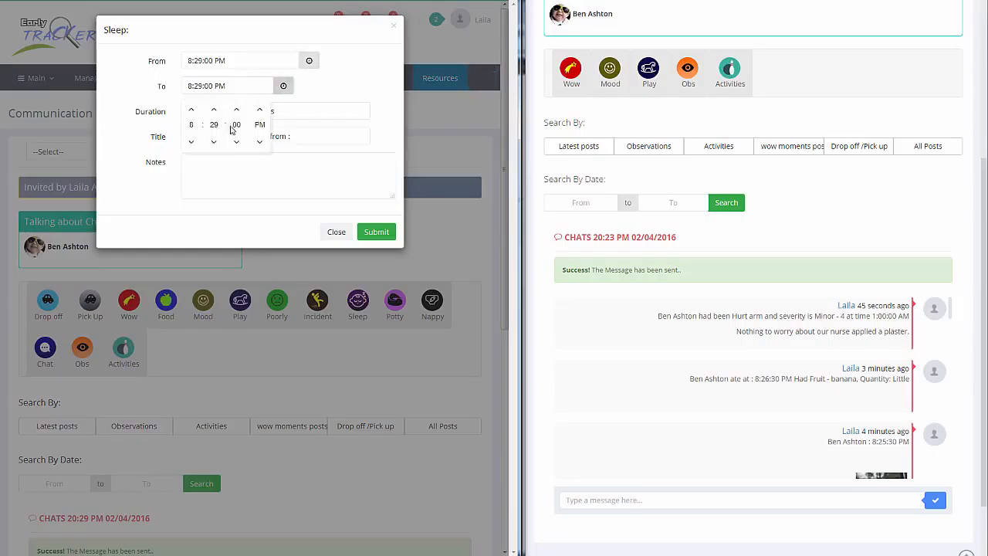
{"action": "left_click", "coordinate": [193, 111]}
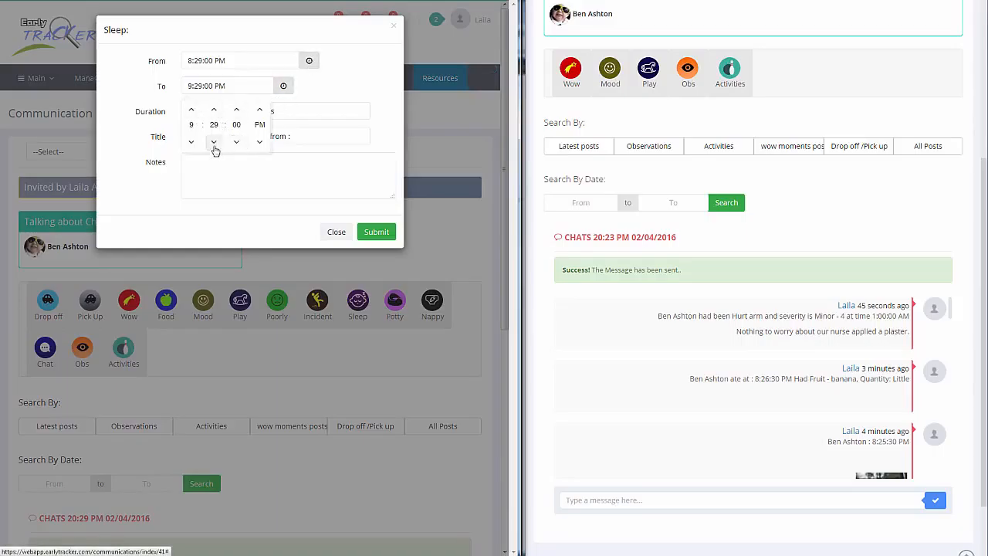
{"action": "left_click", "coordinate": [215, 110]}
{"action": "left_click", "coordinate": [214, 110]}
{"action": "left_click", "coordinate": [215, 110]}
{"action": "left_click", "coordinate": [214, 110]}
{"action": "left_click", "coordinate": [390, 118]}
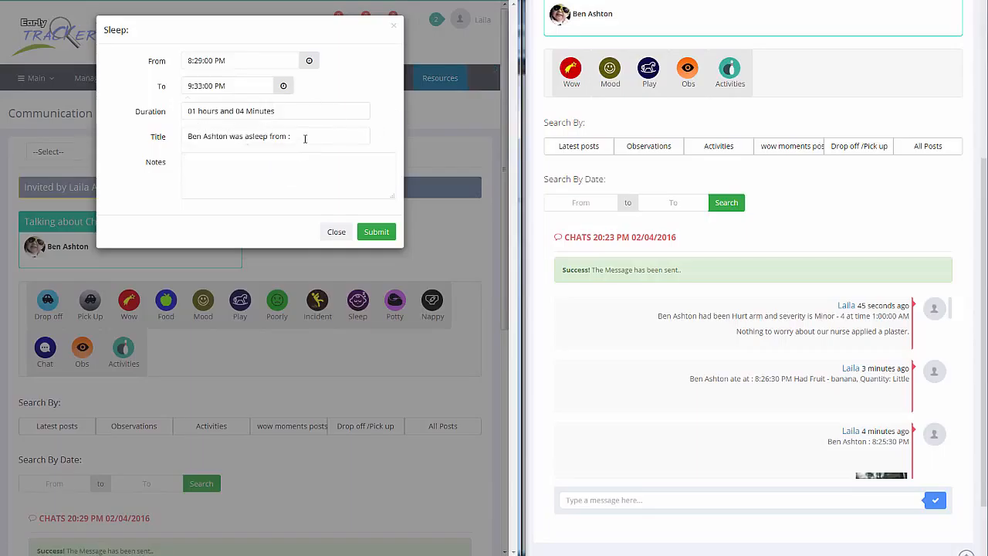
{"action": "left_click", "coordinate": [372, 232]}
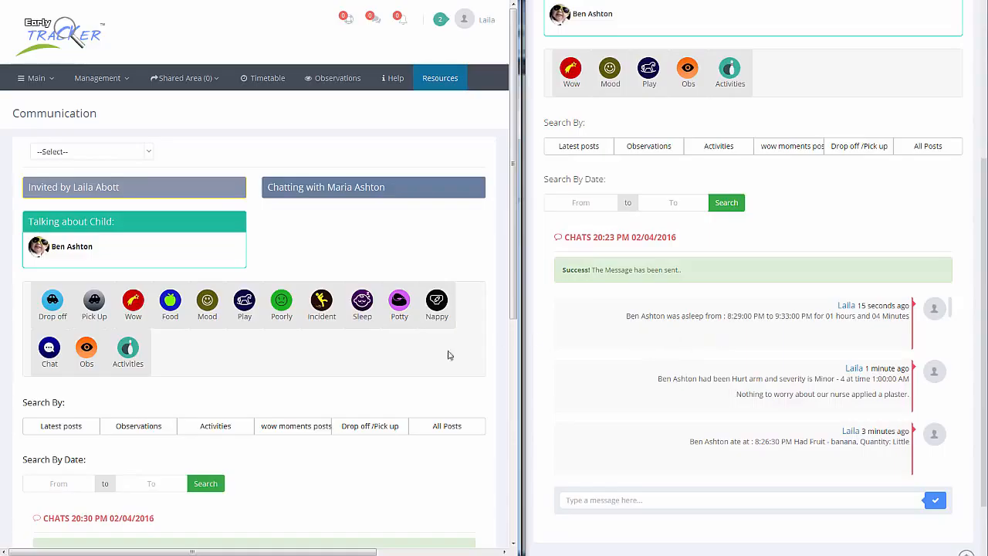
Share the observation "Reading and Looking at Books" from the staff account, leaving the notes empty.
{"action": "left_click", "coordinate": [87, 351]}
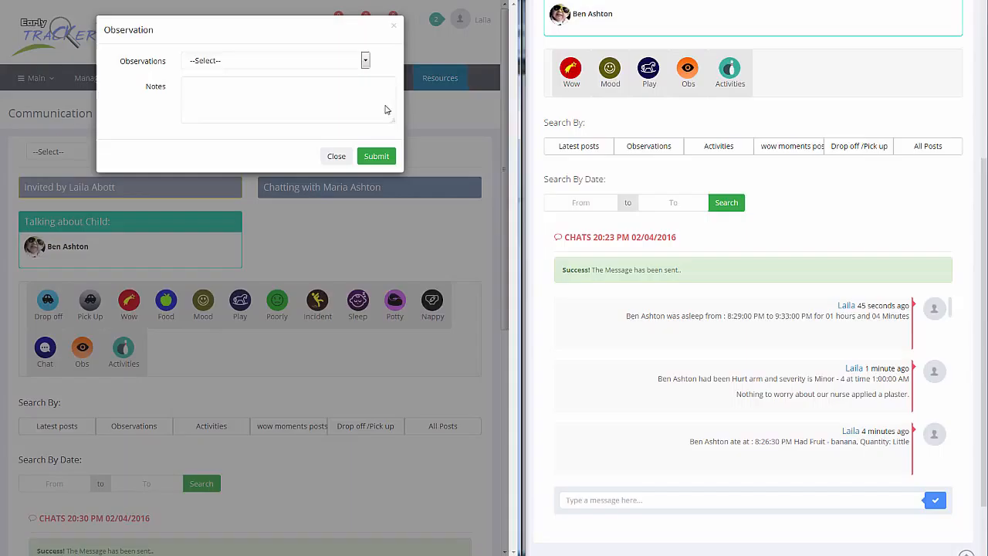
{"action": "left_click", "coordinate": [365, 60]}
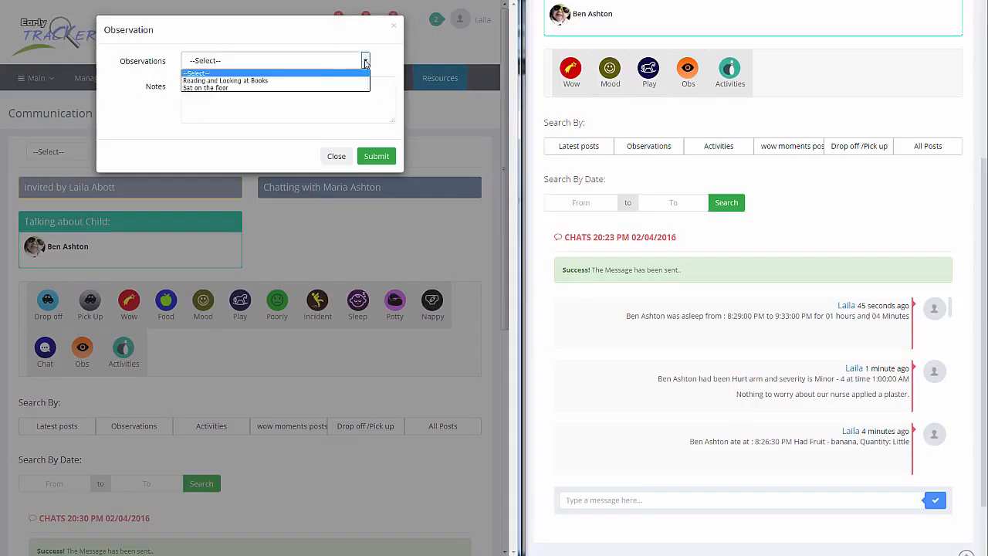
{"action": "left_click", "coordinate": [325, 88]}
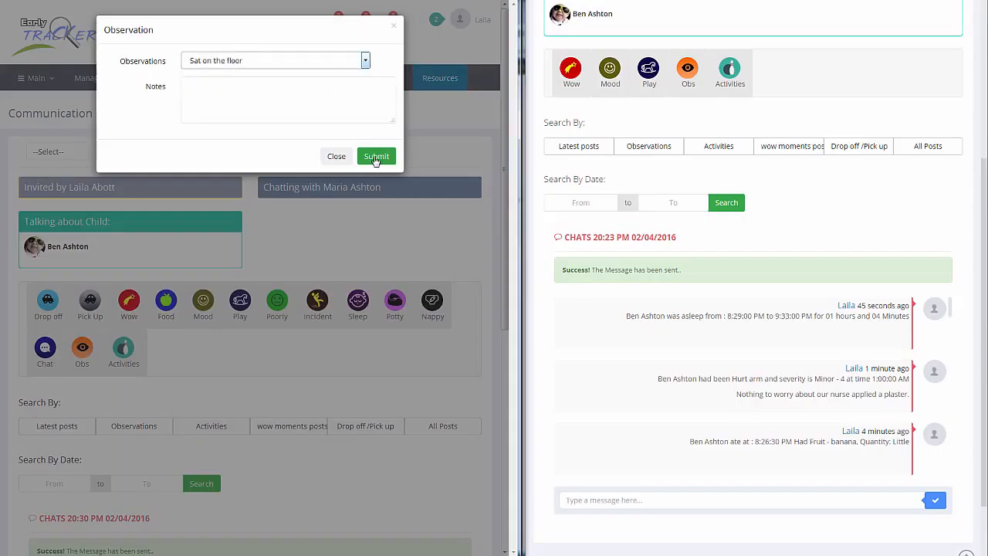
{"action": "left_click", "coordinate": [365, 60]}
{"action": "left_click", "coordinate": [338, 80]}
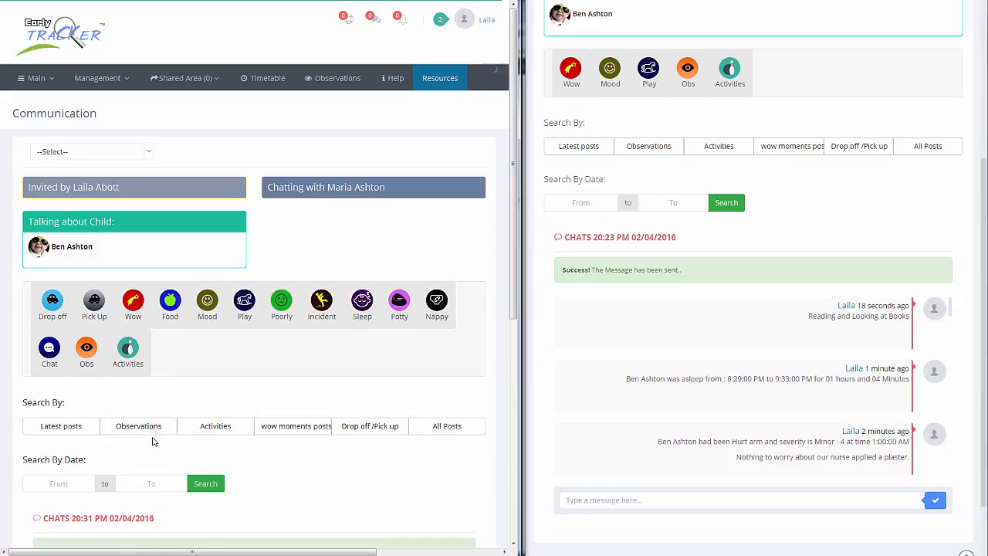
Filter the staff account's chat to wow moments posts and view the filtered entries.
{"action": "left_click", "coordinate": [305, 432]}
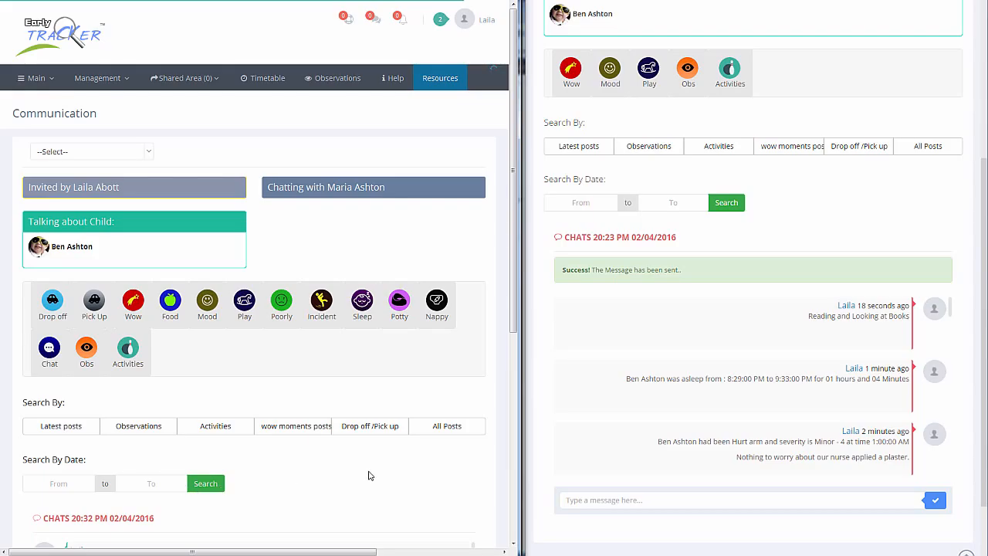
{"action": "scroll", "coordinate": [368, 475], "scroll_direction": "down", "scroll_amount": 3}
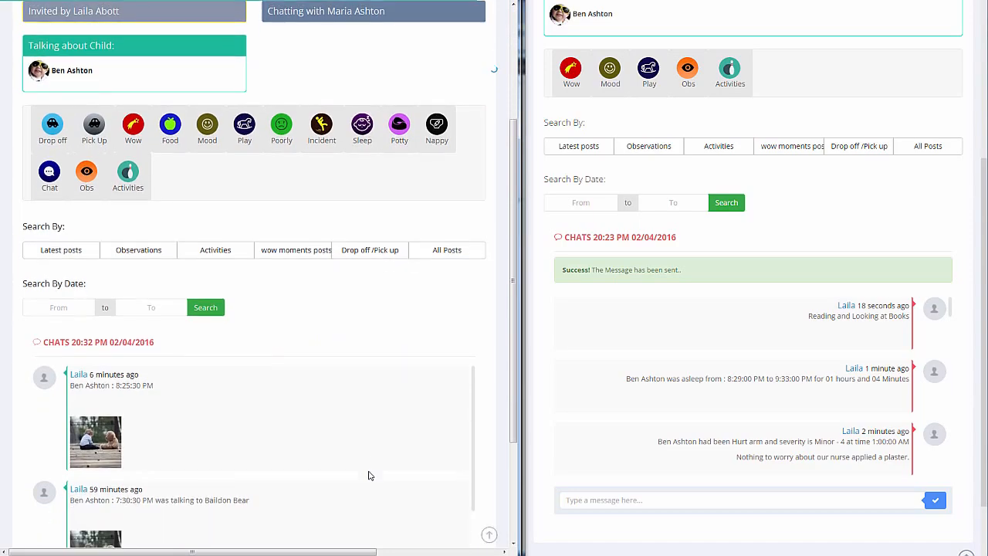